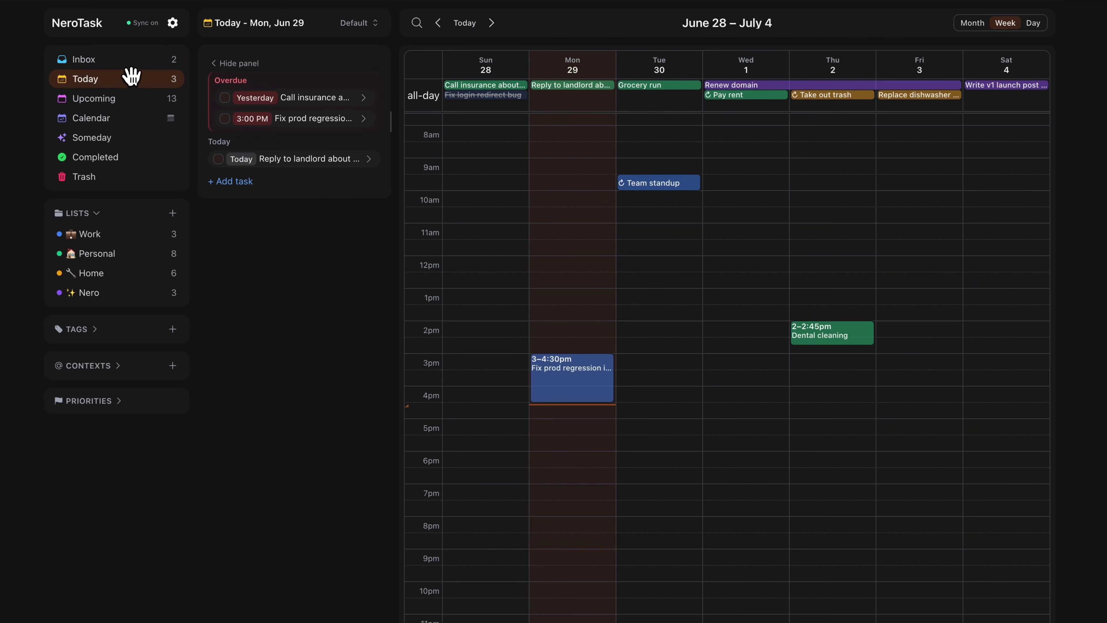
- Schedule the Inbox task "Look into standing desk mat" on Monday, June 29, from 10 to 11am
{"action": "left_click", "coordinate": [118, 58]}
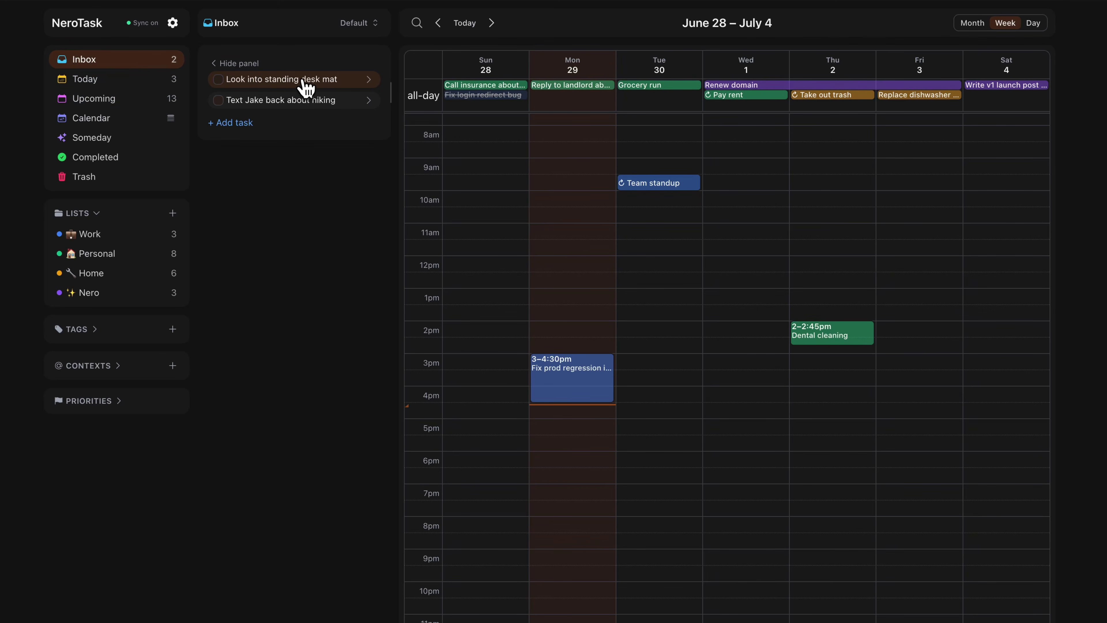
{"action": "left_click_drag", "start_coordinate": [287, 85], "coordinate": [574, 199]}
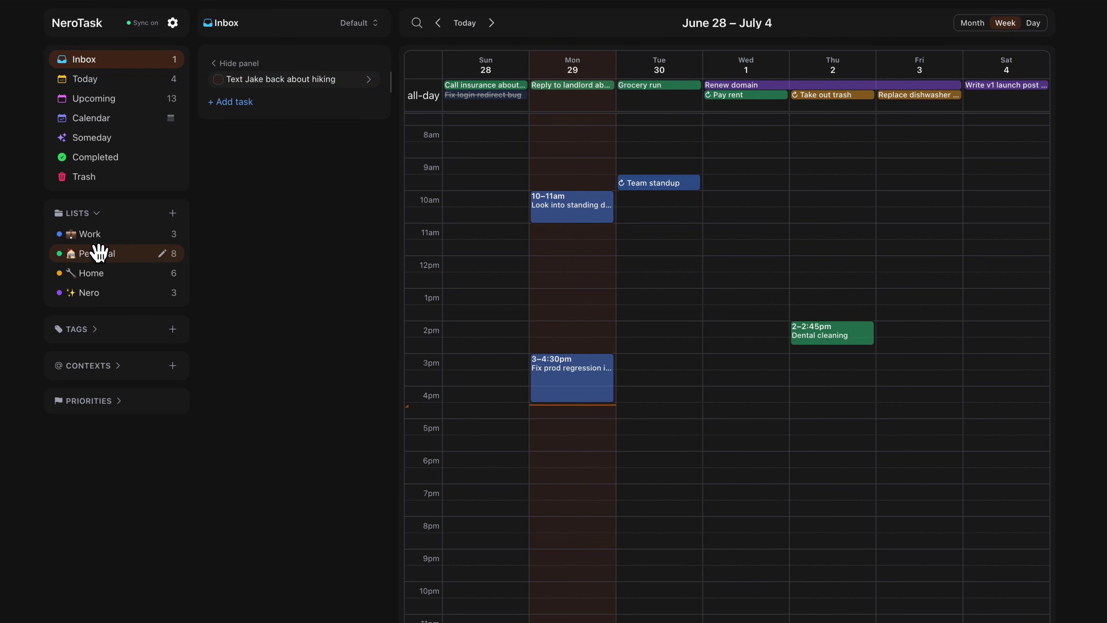
- Set the Personal list's sorting to Default and manually move its second task further down the order
{"action": "left_click", "coordinate": [70, 252]}
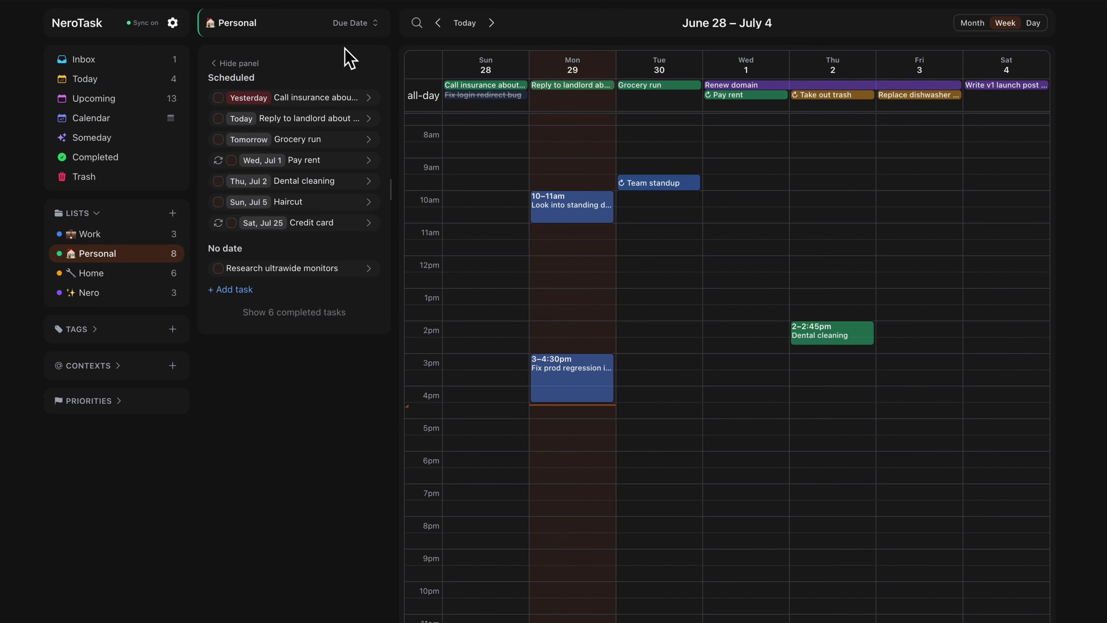
{"action": "left_click", "coordinate": [351, 24]}
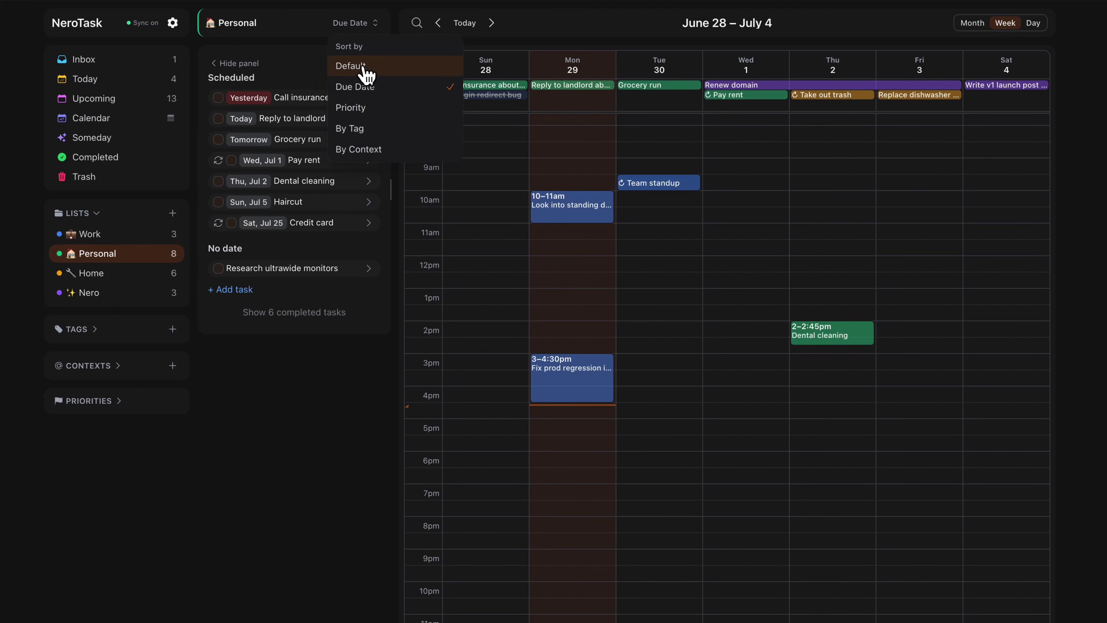
{"action": "left_click", "coordinate": [364, 70]}
{"action": "left_click_drag", "start_coordinate": [316, 105], "coordinate": [317, 165]}
- Sort the Personal list by Due Date and schedule "Research ultrawide monitors" as an all-day task on Saturday, July 4
{"action": "left_click", "coordinate": [350, 24]}
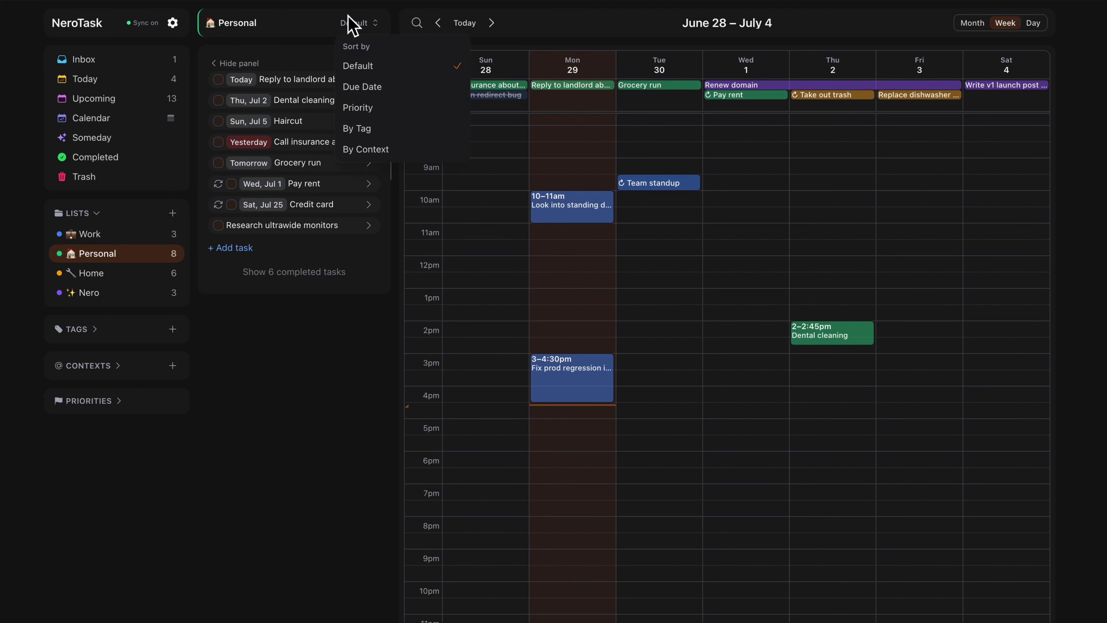
{"action": "left_click", "coordinate": [368, 88]}
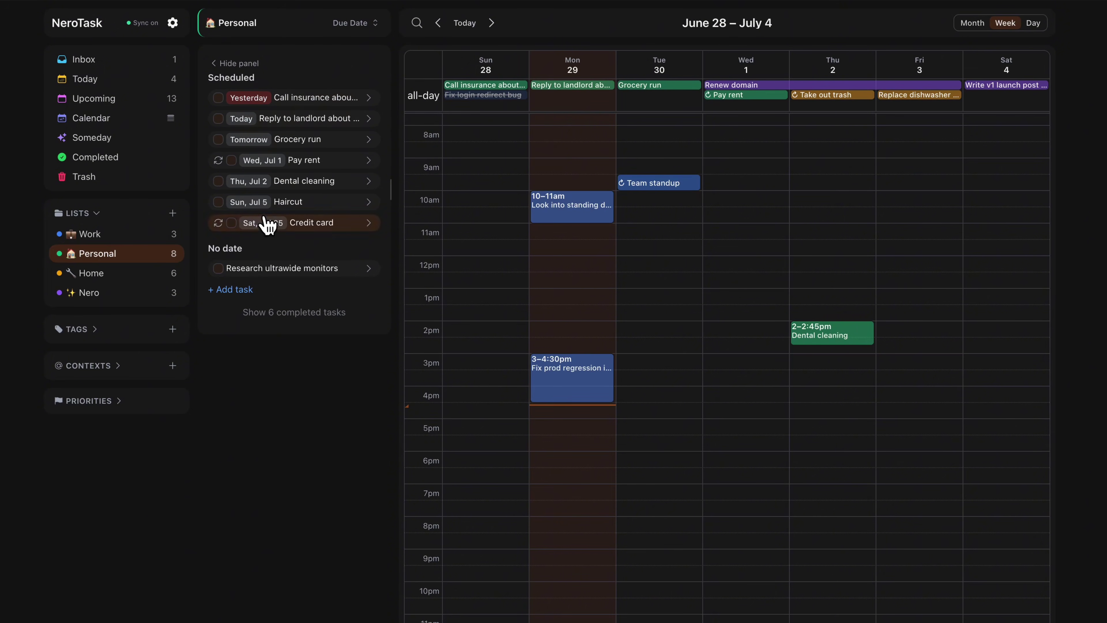
{"action": "left_click_drag", "start_coordinate": [283, 275], "coordinate": [999, 110]}
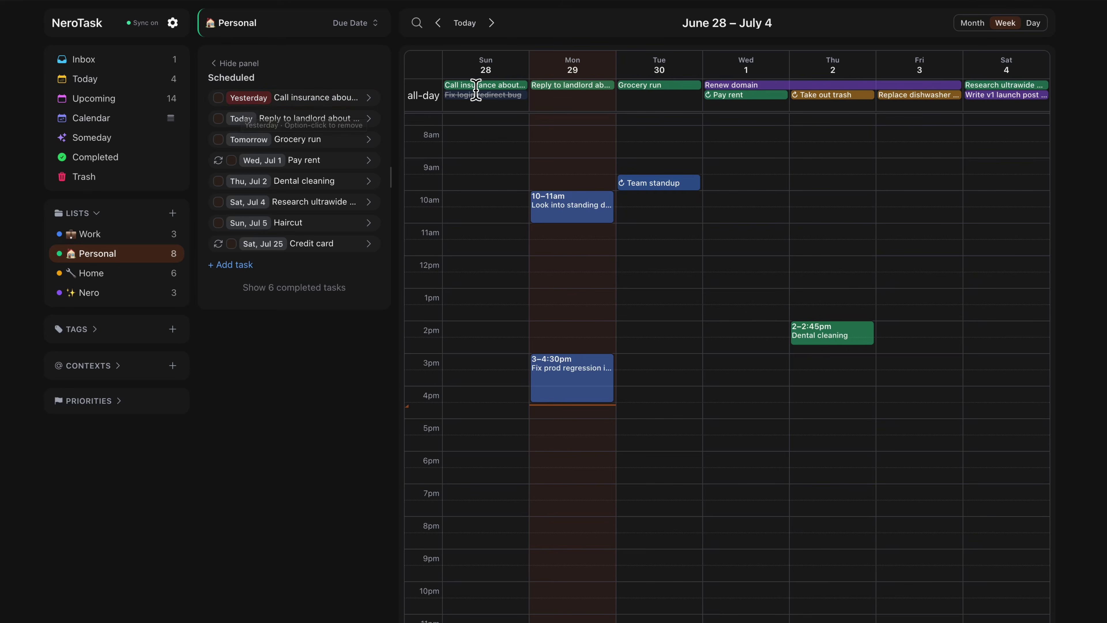
- Reschedule the overdue "Call insurance" task to Saturday, July 4, from 2 to 3pm
{"action": "mouse_move", "coordinate": [481, 85]}
{"action": "left_mouse_down"}
{"action": "mouse_move", "coordinate": [749, 185]}
{"action": "mouse_move", "coordinate": [489, 79]}
{"action": "mouse_move", "coordinate": [494, 93]}
{"action": "left_mouse_up"}
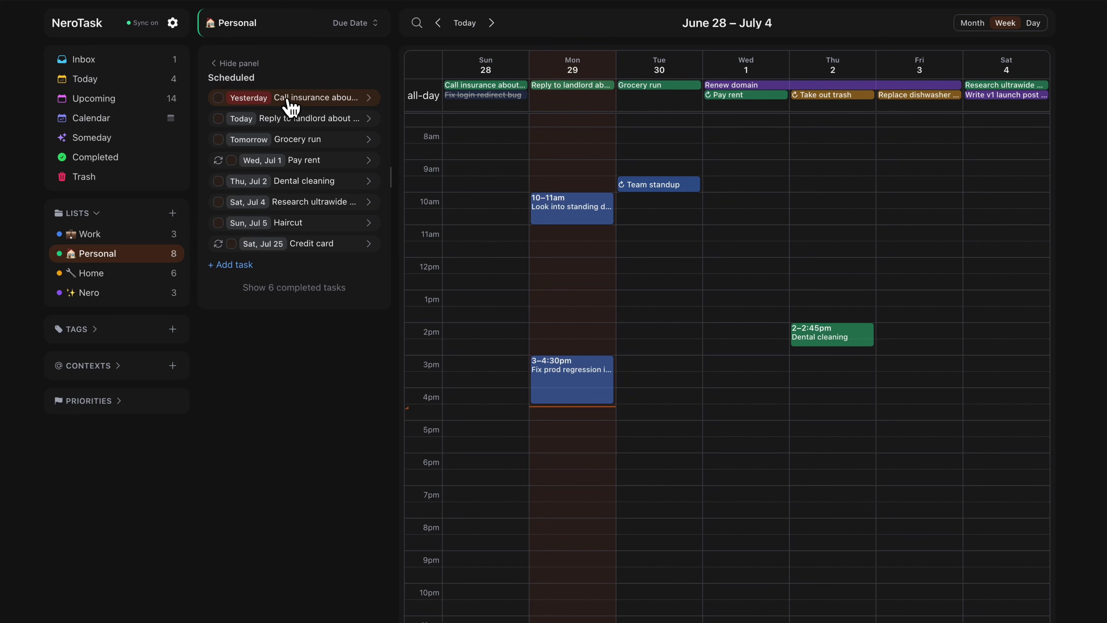
{"action": "left_click_drag", "start_coordinate": [291, 106], "coordinate": [1000, 339]}
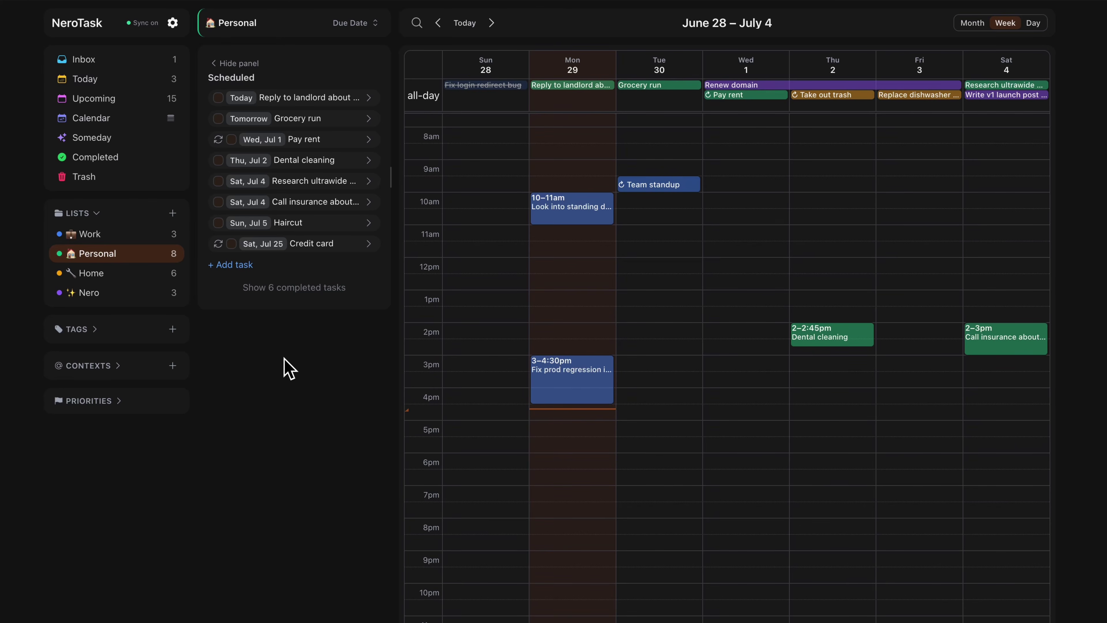
- Show the tasks tagged important and add a task named "Example" with the #important tag
{"action": "left_click", "coordinate": [82, 329]}
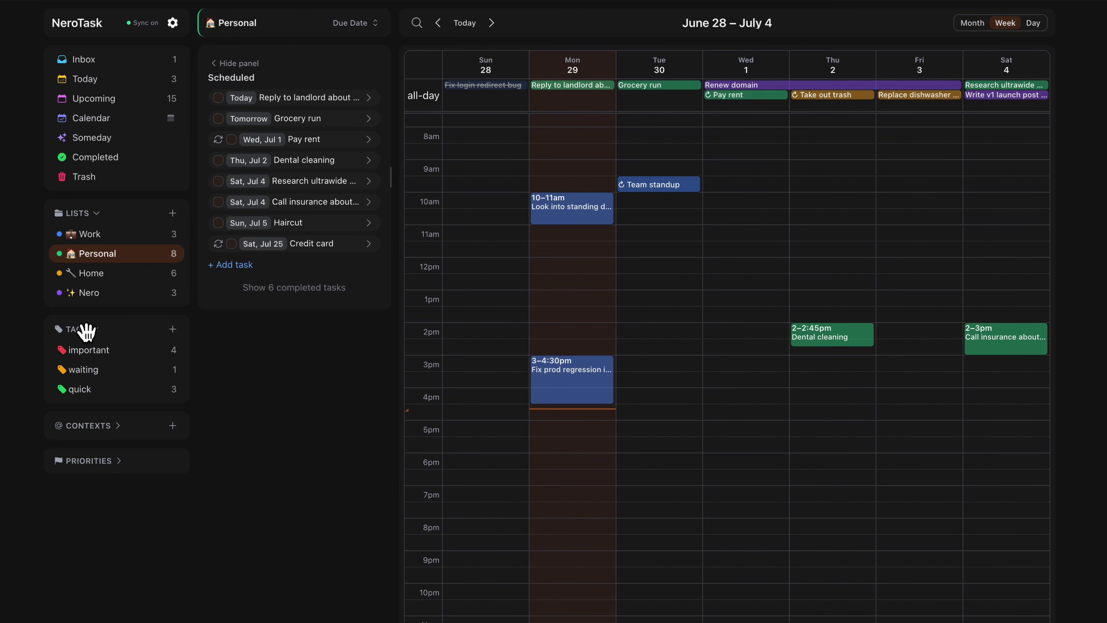
{"action": "left_click", "coordinate": [92, 349]}
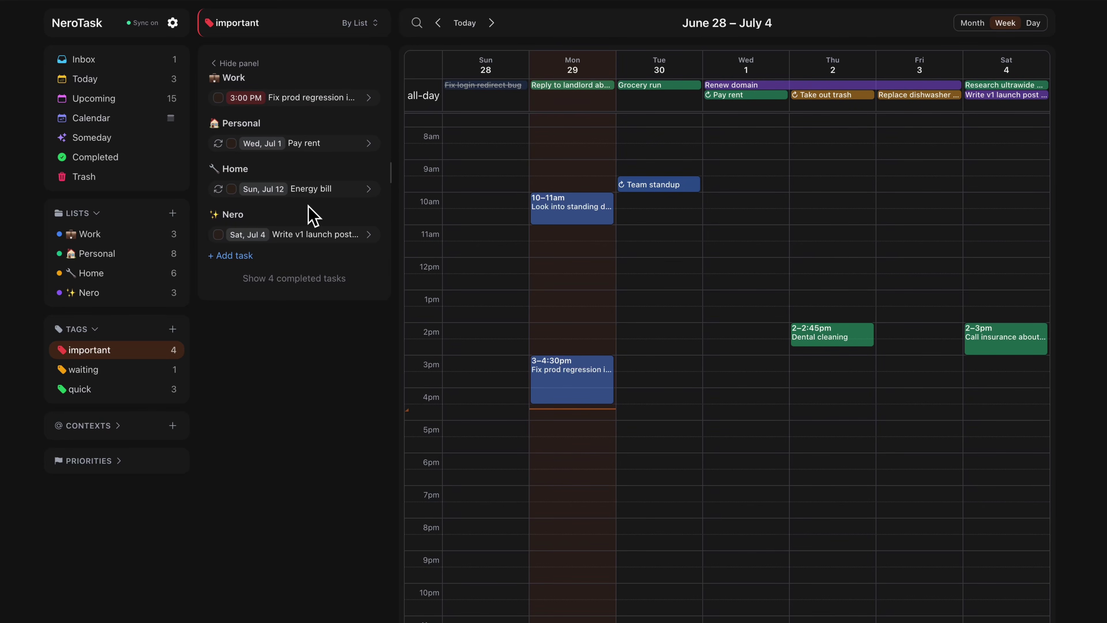
{"action": "type", "text": "n"}
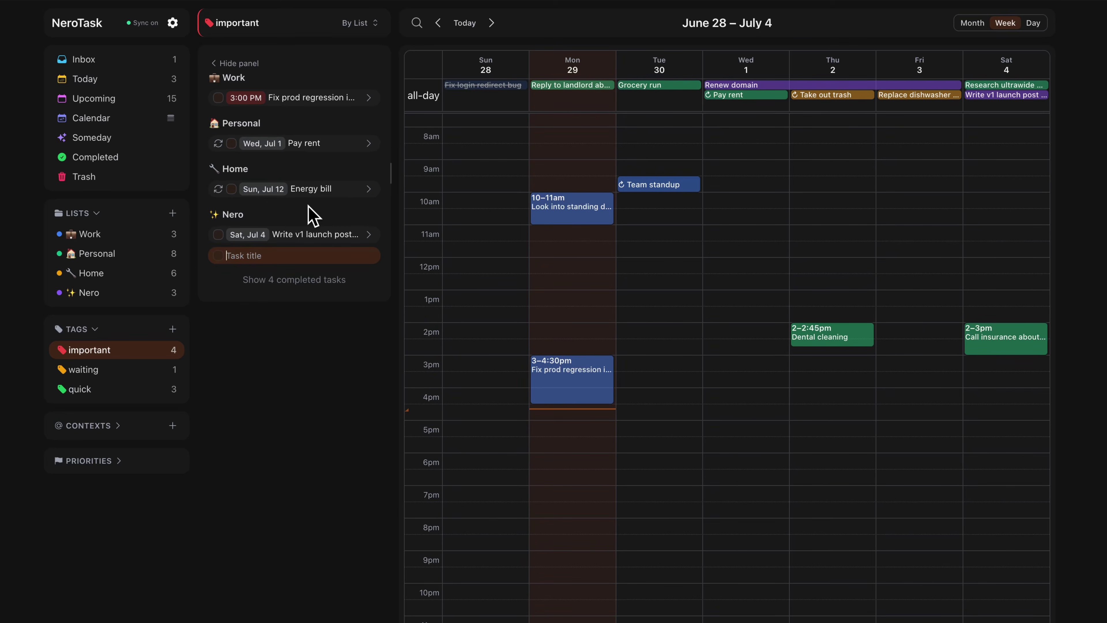
{"action": "type", "text": "Example #im"}
{"action": "key", "text": "Return"}
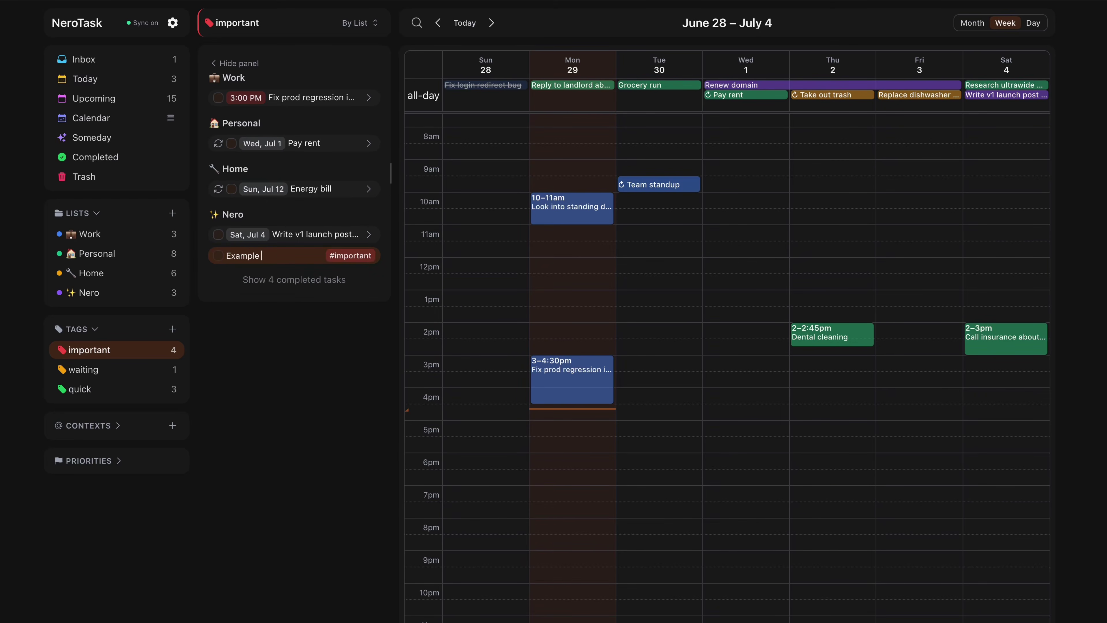
{"action": "key", "text": "Return"}
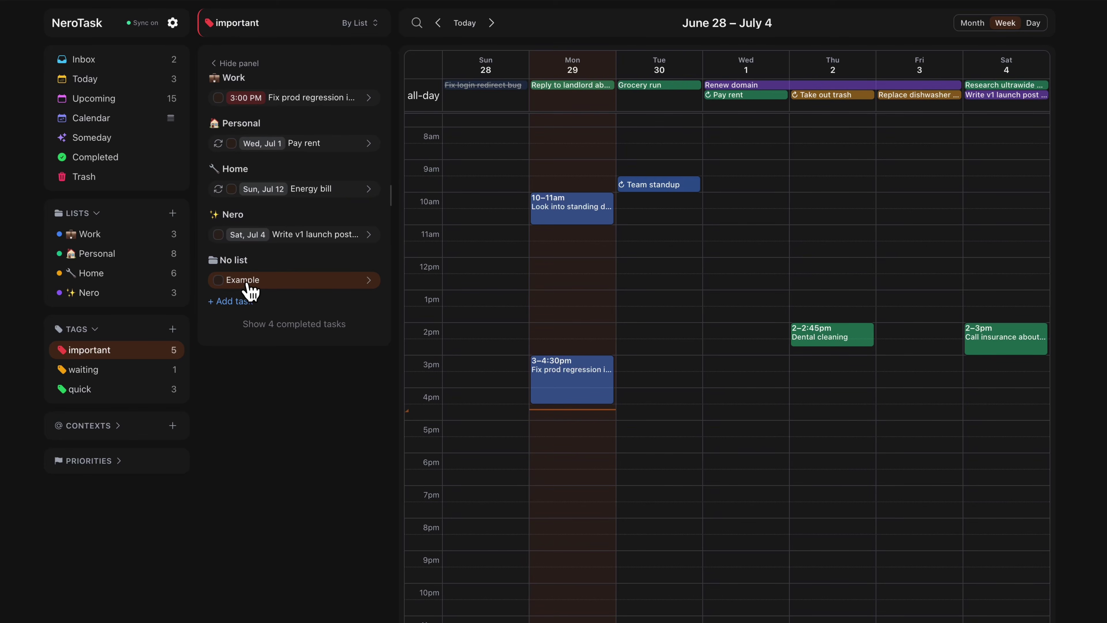
- Assign the Example task to the Work list and schedule it on Thursday, July 2, from 11:30am to 12:30pm
{"action": "right_click", "coordinate": [267, 283]}
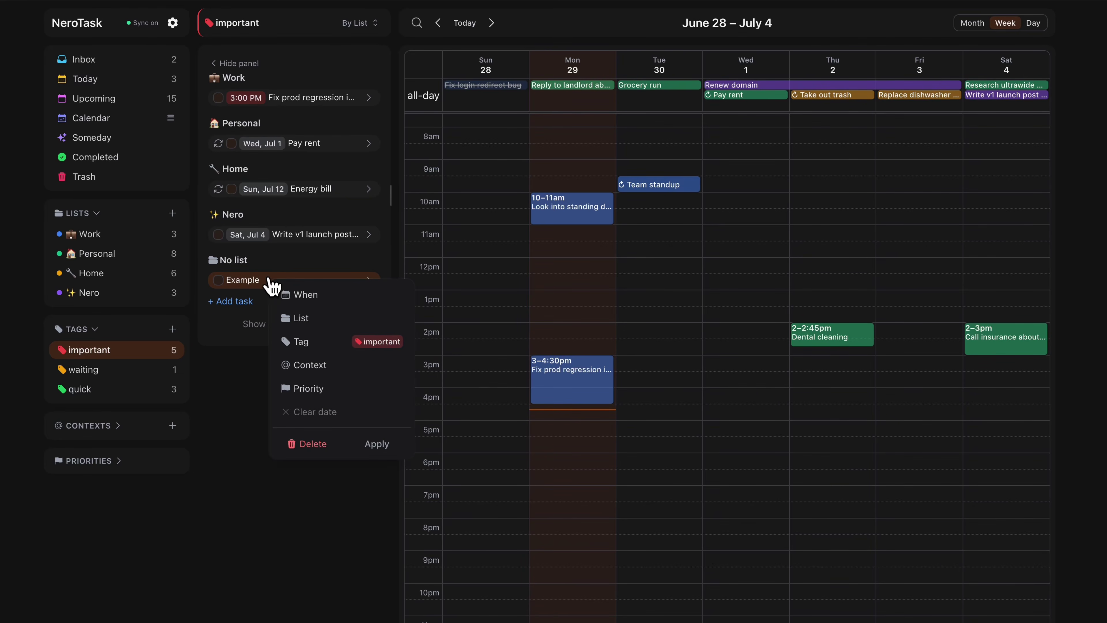
{"action": "left_click", "coordinate": [328, 318]}
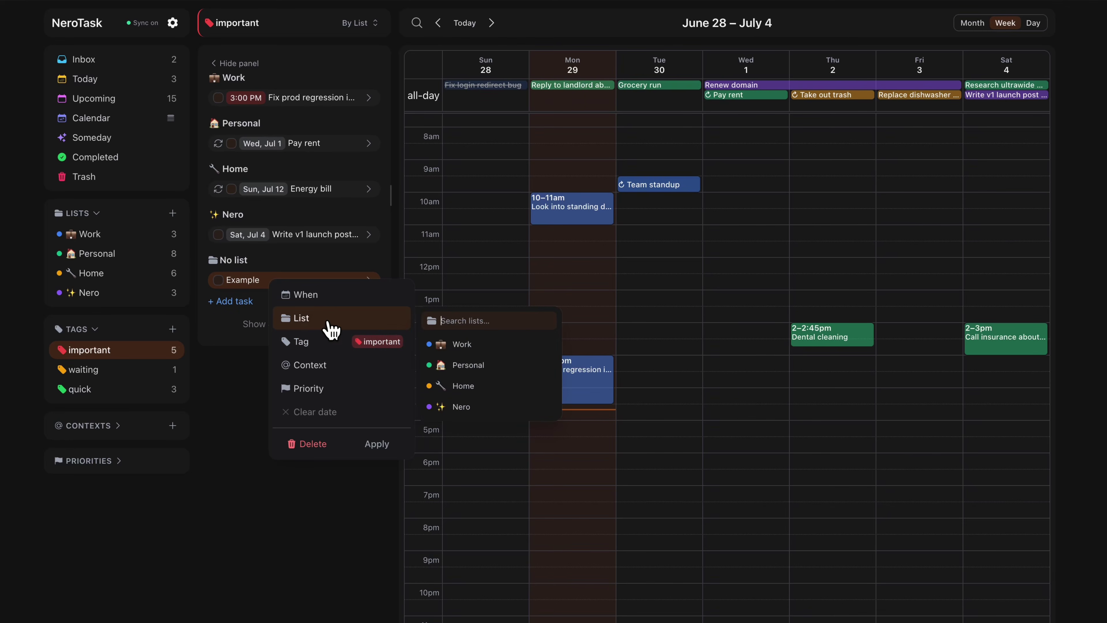
{"action": "left_click", "coordinate": [475, 345]}
{"action": "left_click", "coordinate": [385, 449]}
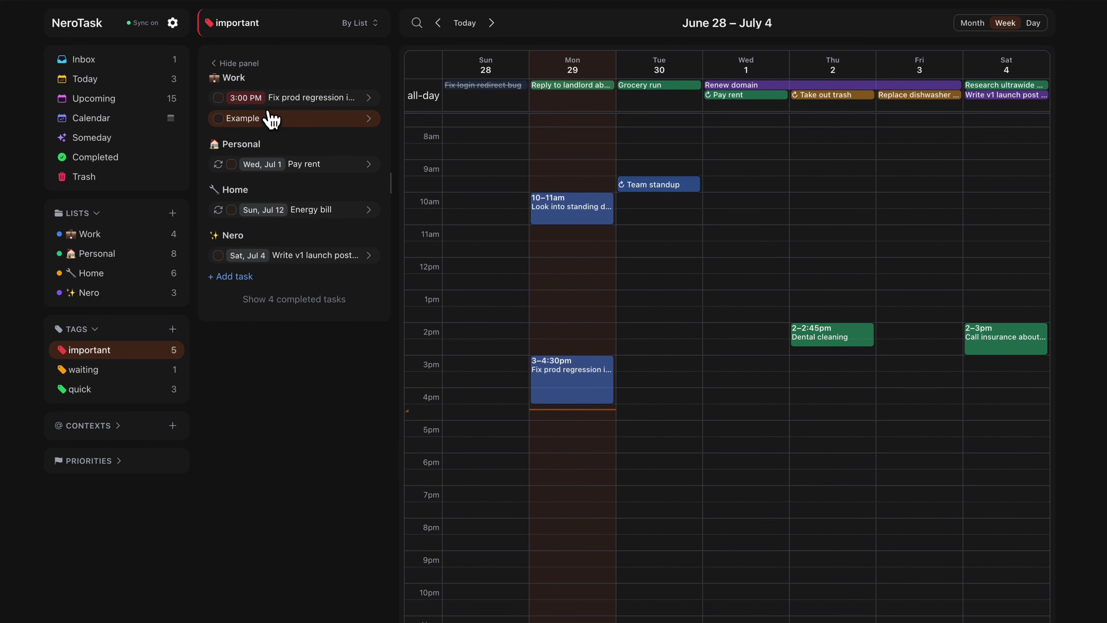
{"action": "left_click_drag", "start_coordinate": [285, 124], "coordinate": [857, 252]}
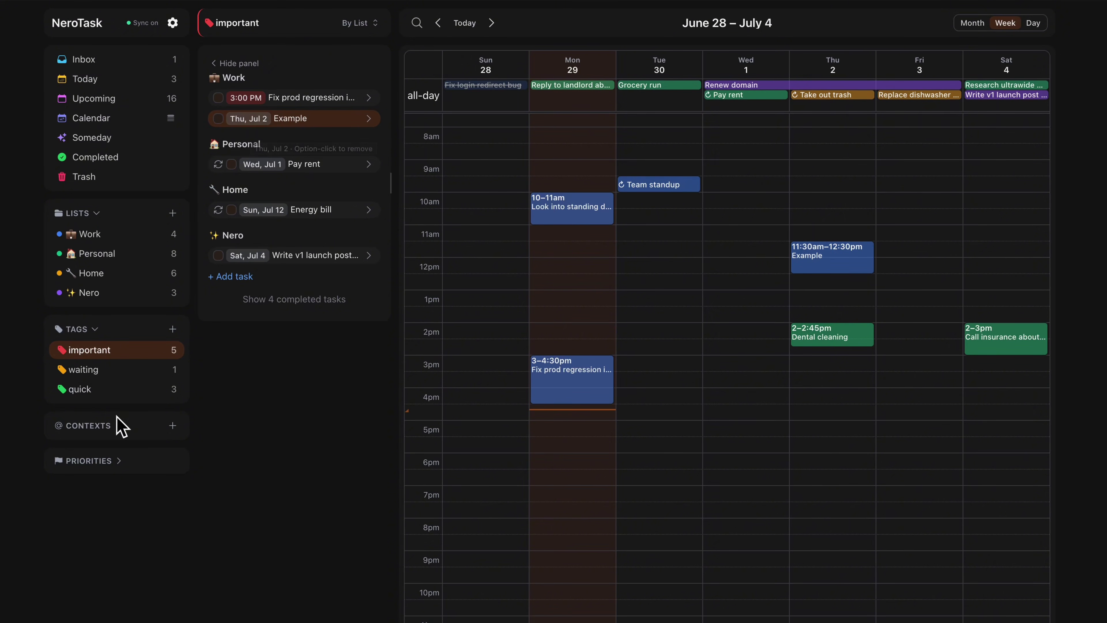
- Expand the priorities, collapse the contexts and tags, and show the Medium priority tasks
{"action": "left_click", "coordinate": [100, 425]}
{"action": "left_click", "coordinate": [99, 537]}
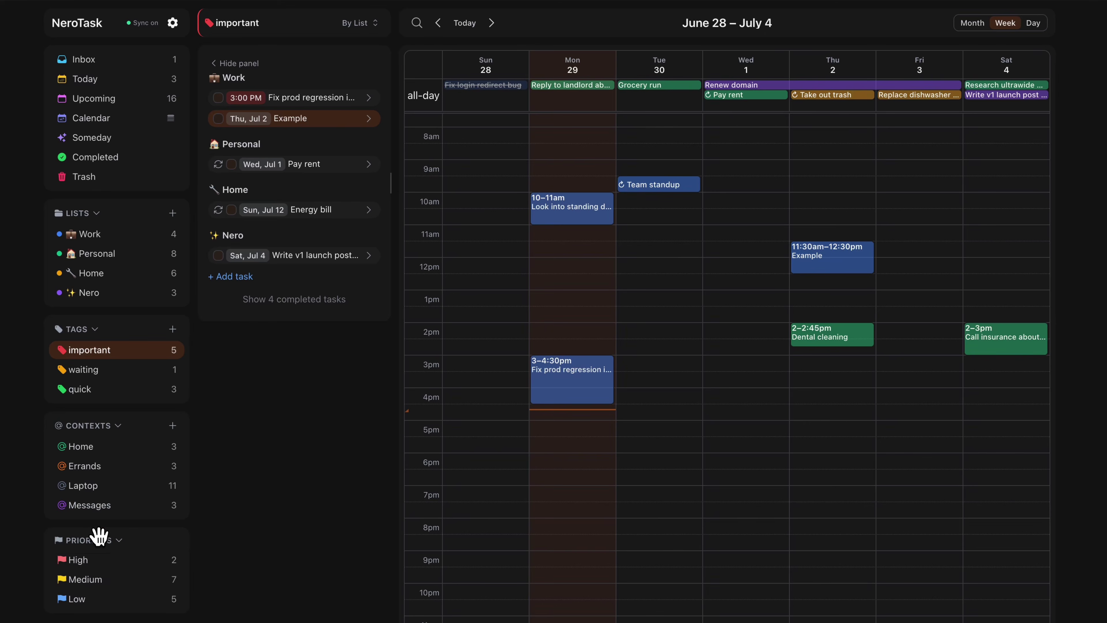
{"action": "left_click", "coordinate": [104, 425]}
{"action": "left_click", "coordinate": [94, 328]}
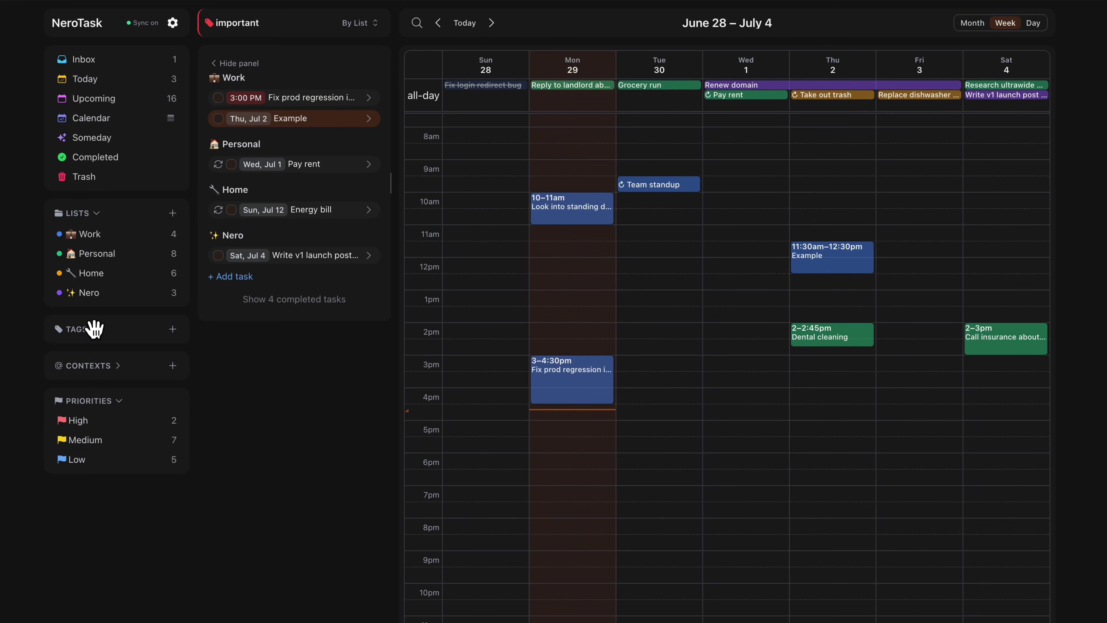
{"action": "left_click", "coordinate": [101, 445]}
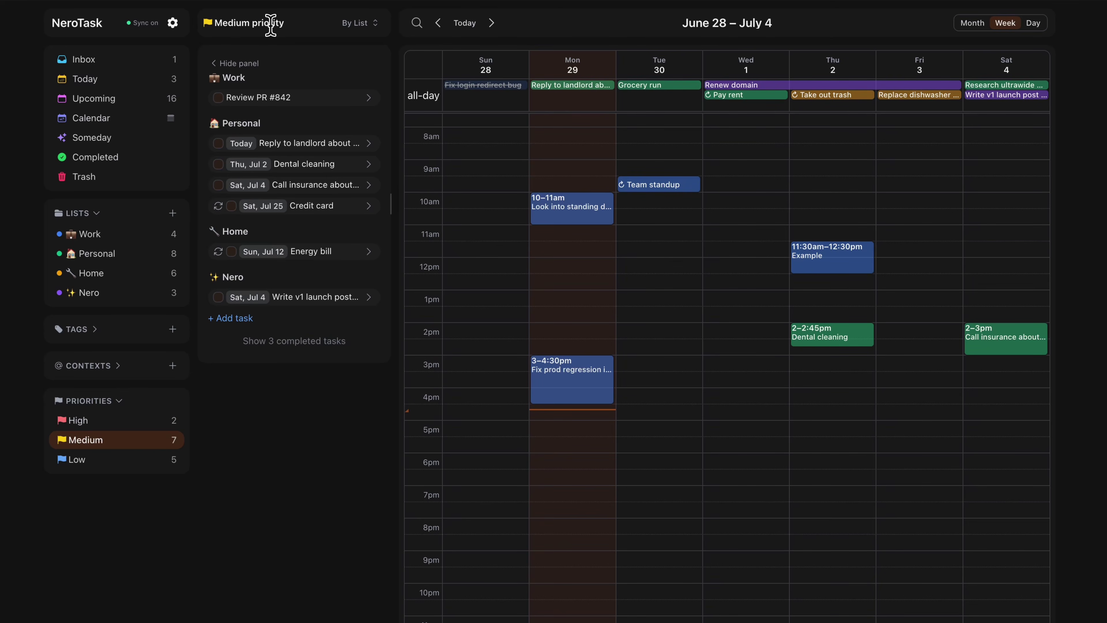
{"action": "left_click_drag", "start_coordinate": [285, 23], "coordinate": [168, 30]}
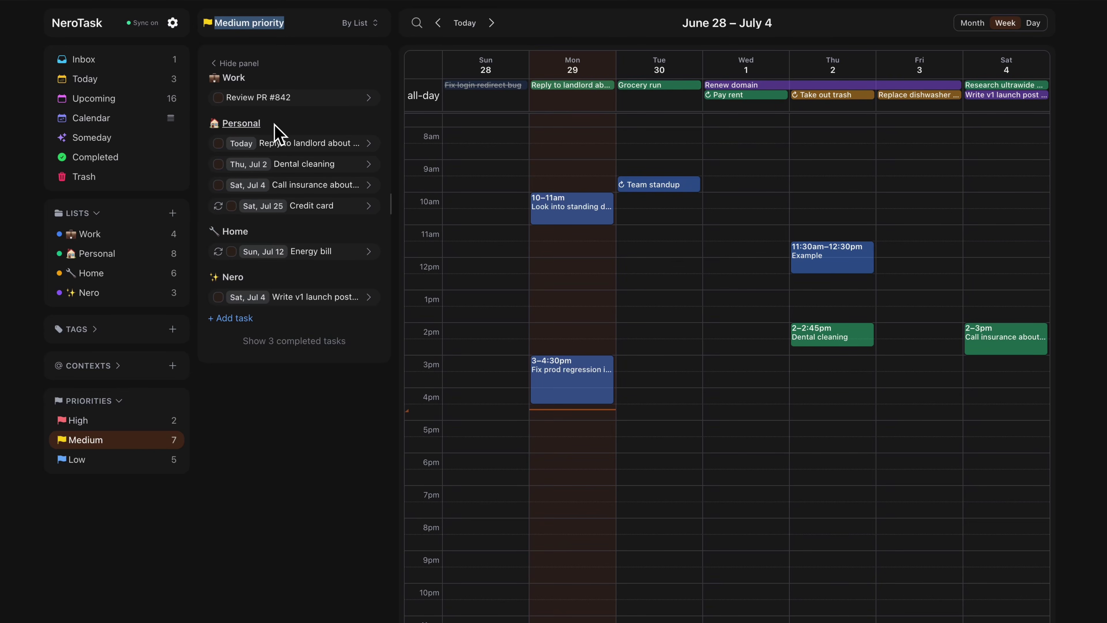
{"action": "left_click", "coordinate": [256, 41]}
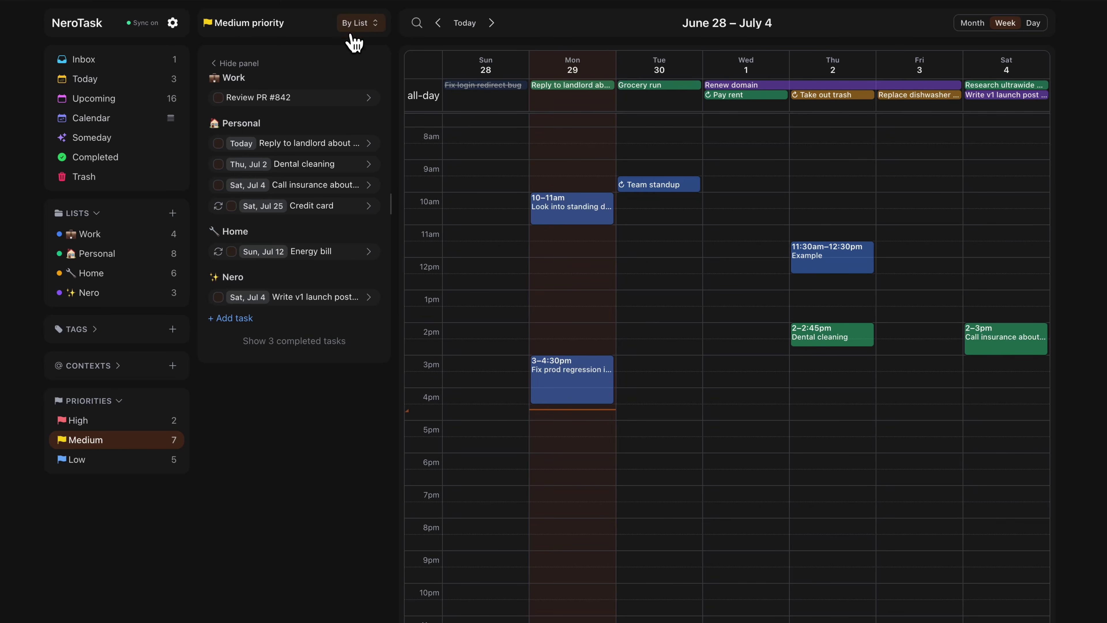
- Sort the Medium priority tasks by Due Date, then group them By Tag
{"action": "left_click", "coordinate": [369, 24]}
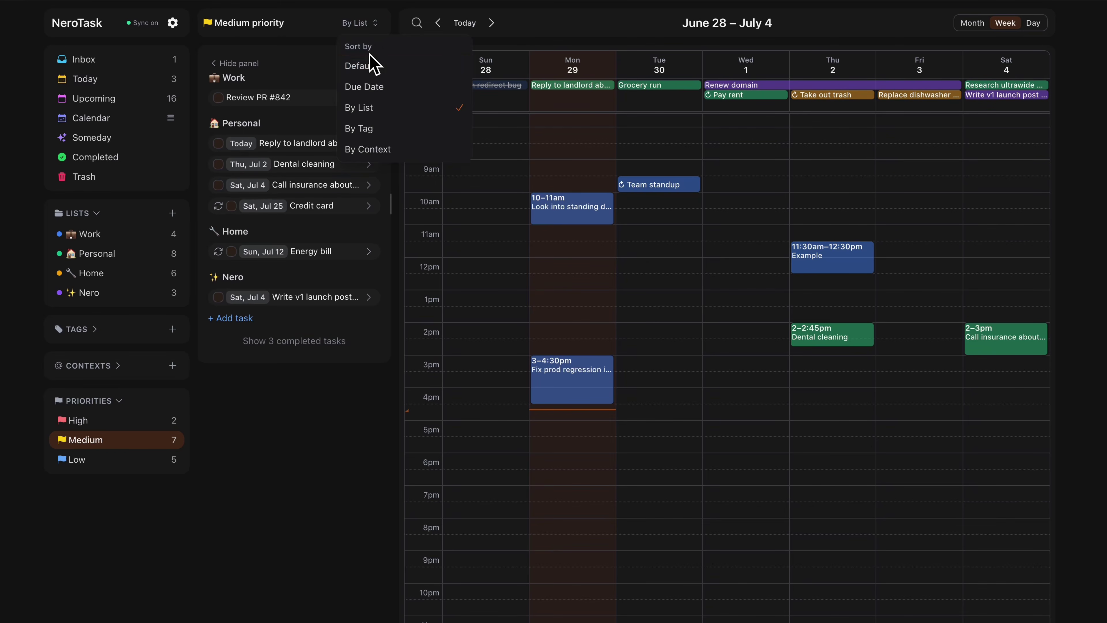
{"action": "left_click", "coordinate": [378, 86]}
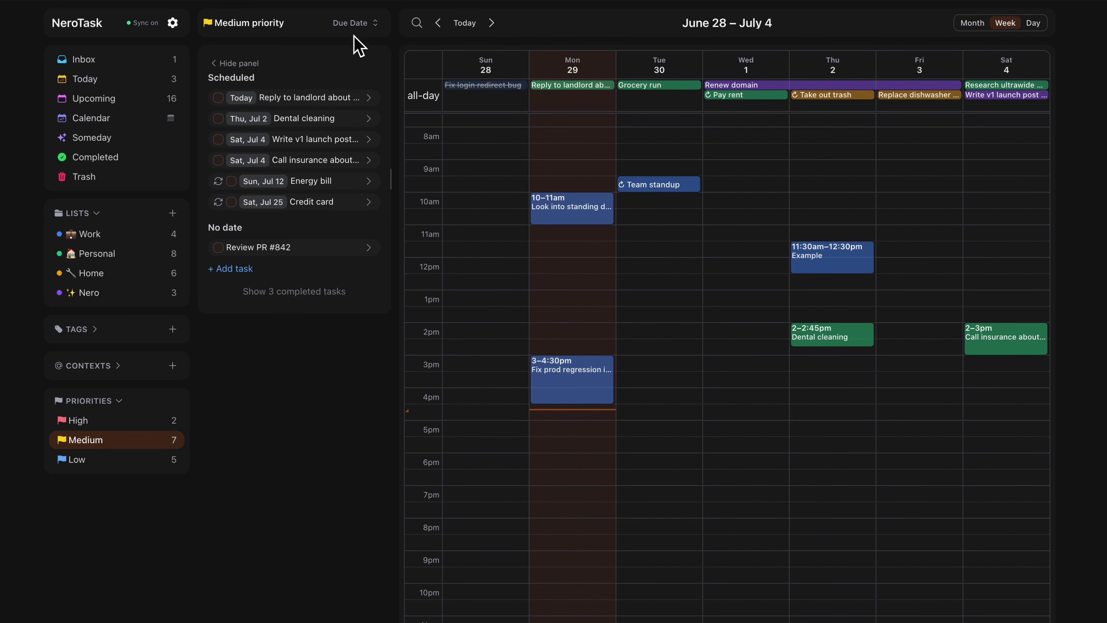
{"action": "left_click", "coordinate": [356, 26]}
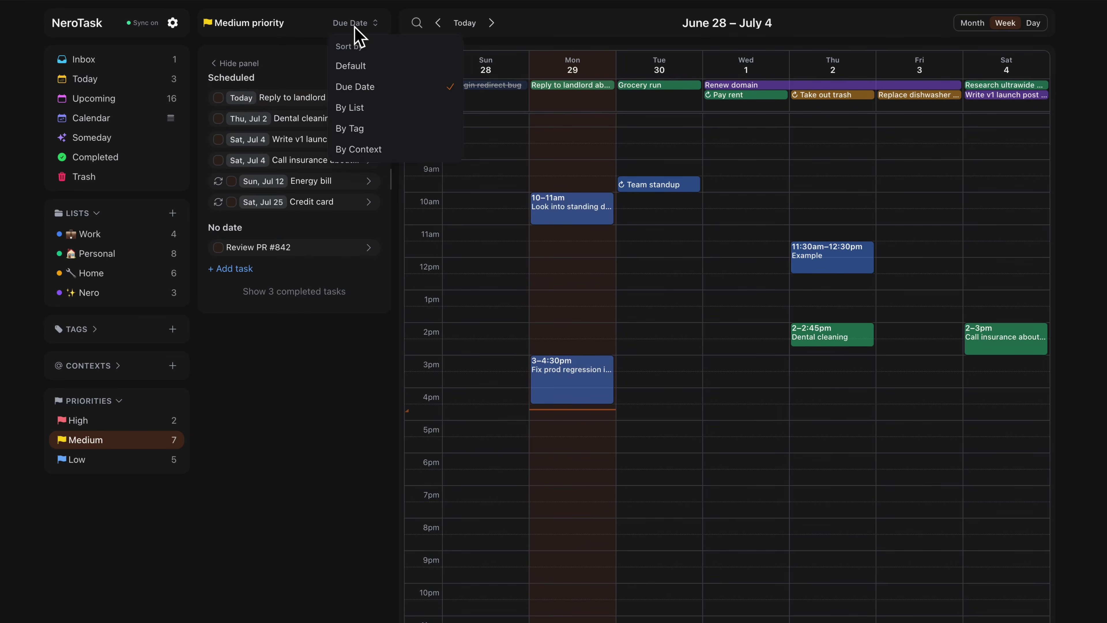
{"action": "left_click", "coordinate": [371, 129]}
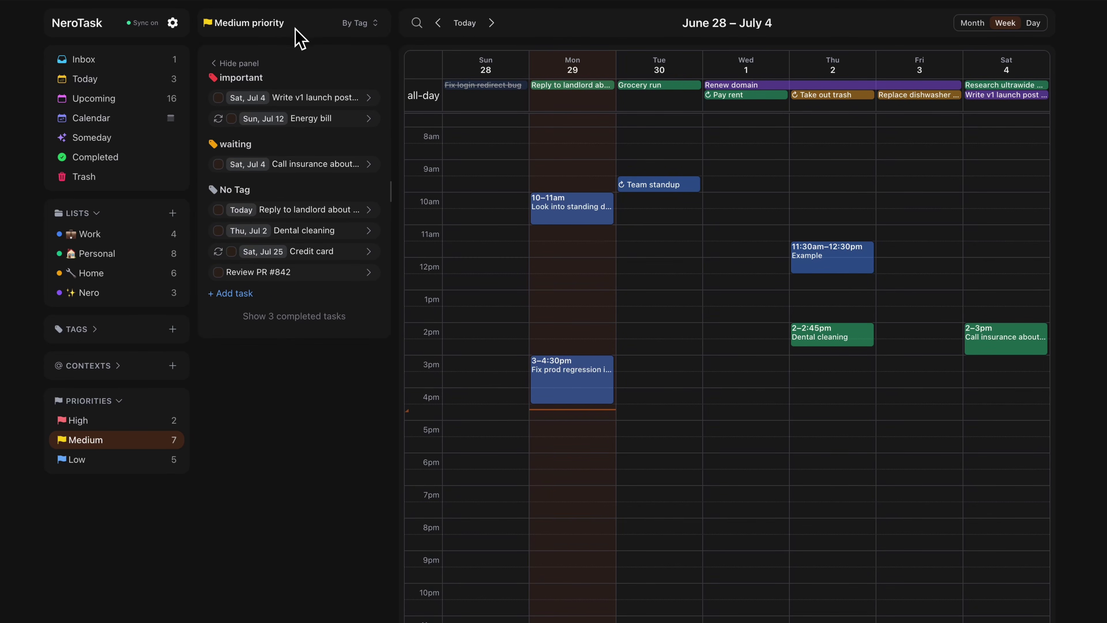
- Reschedule the waiting-tagged "Call insurance" task to Wednesday, July 1, from 11am to 12pm
{"action": "left_click_drag", "start_coordinate": [291, 24], "coordinate": [206, 22]}
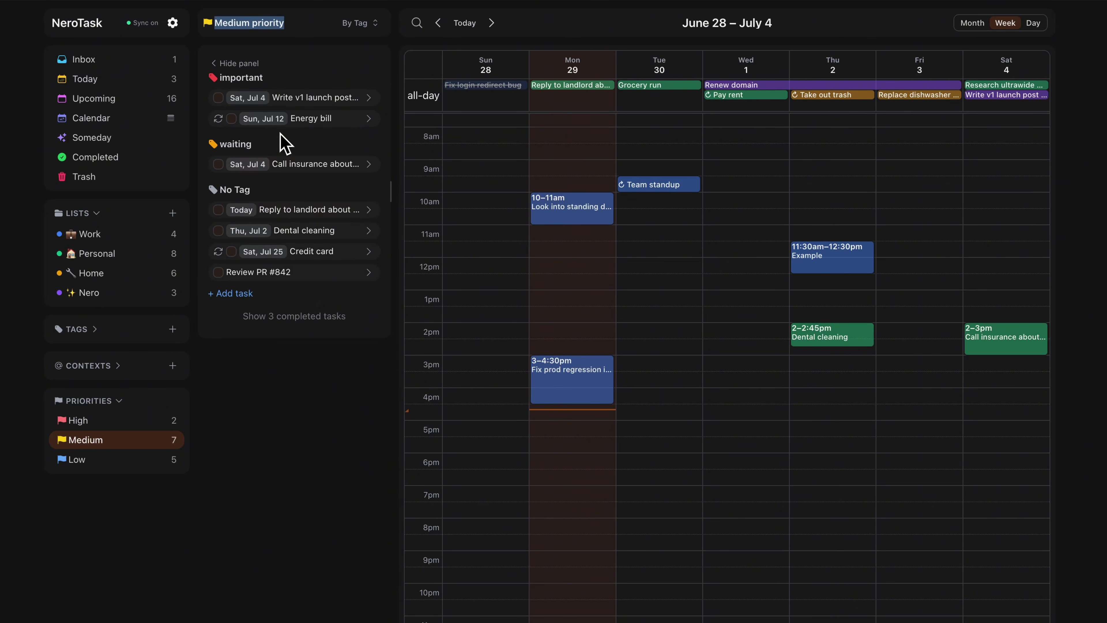
{"action": "left_click", "coordinate": [304, 61]}
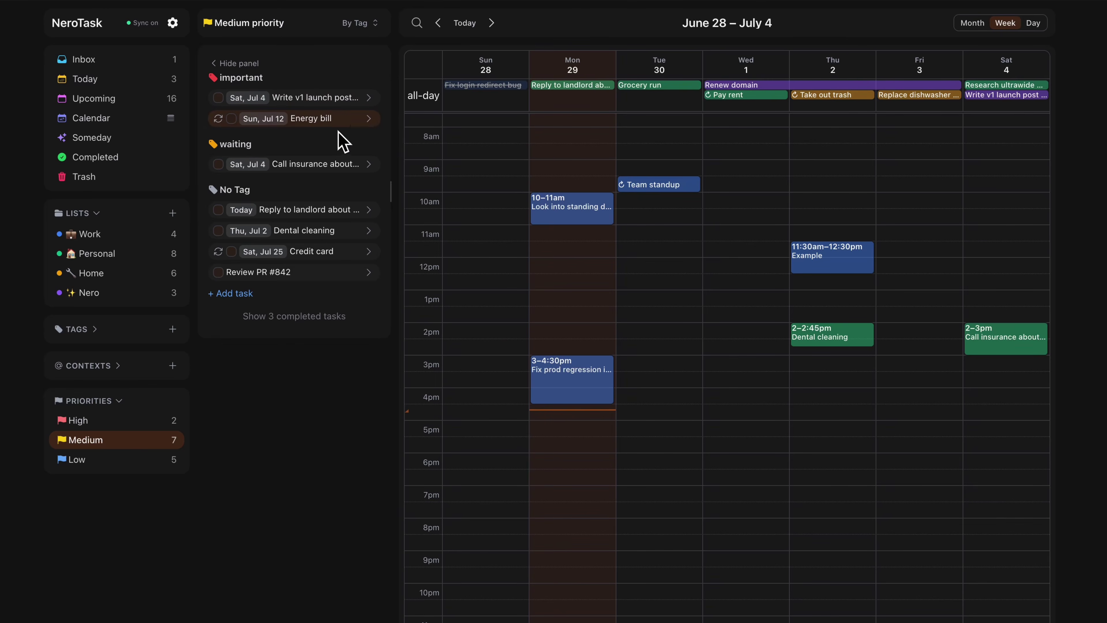
{"action": "left_click_drag", "start_coordinate": [317, 165], "coordinate": [746, 225]}
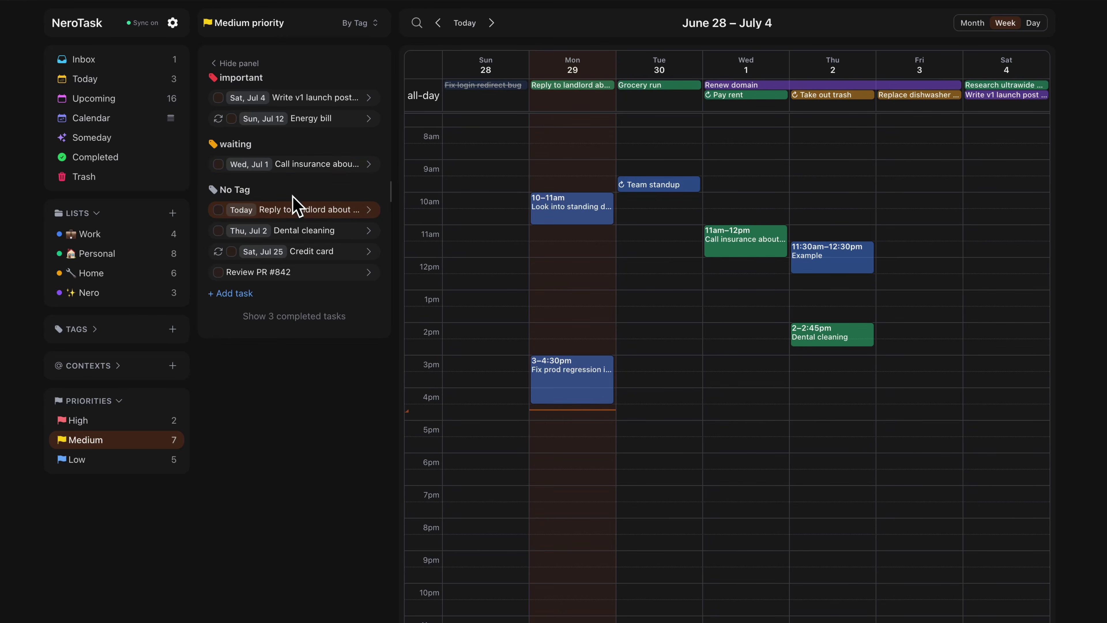
- Set the dates of the "Reply to landlord" task to an all-day range from June 30 to July 3
{"action": "right_click", "coordinate": [283, 216]}
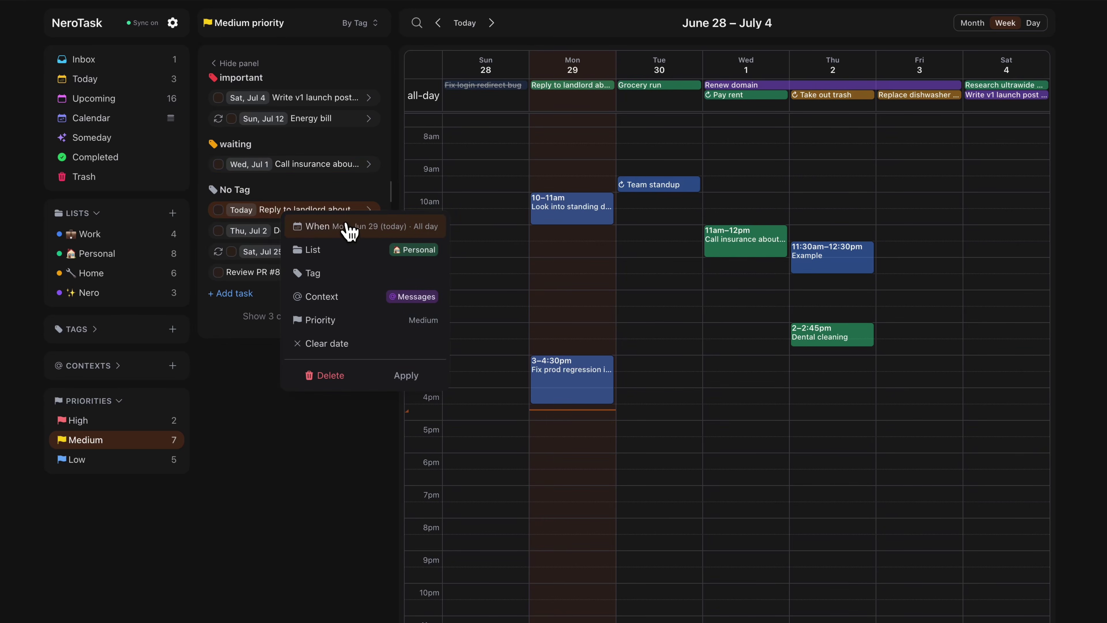
{"action": "left_click", "coordinate": [390, 234]}
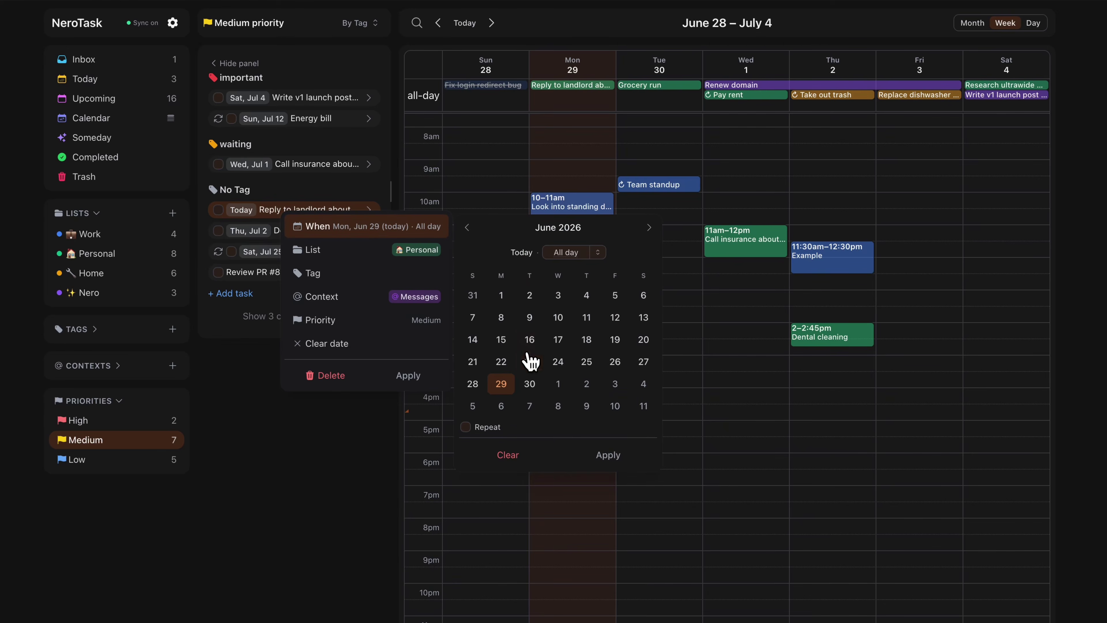
{"action": "left_click", "coordinate": [529, 385]}
{"action": "left_click", "coordinate": [614, 384]}
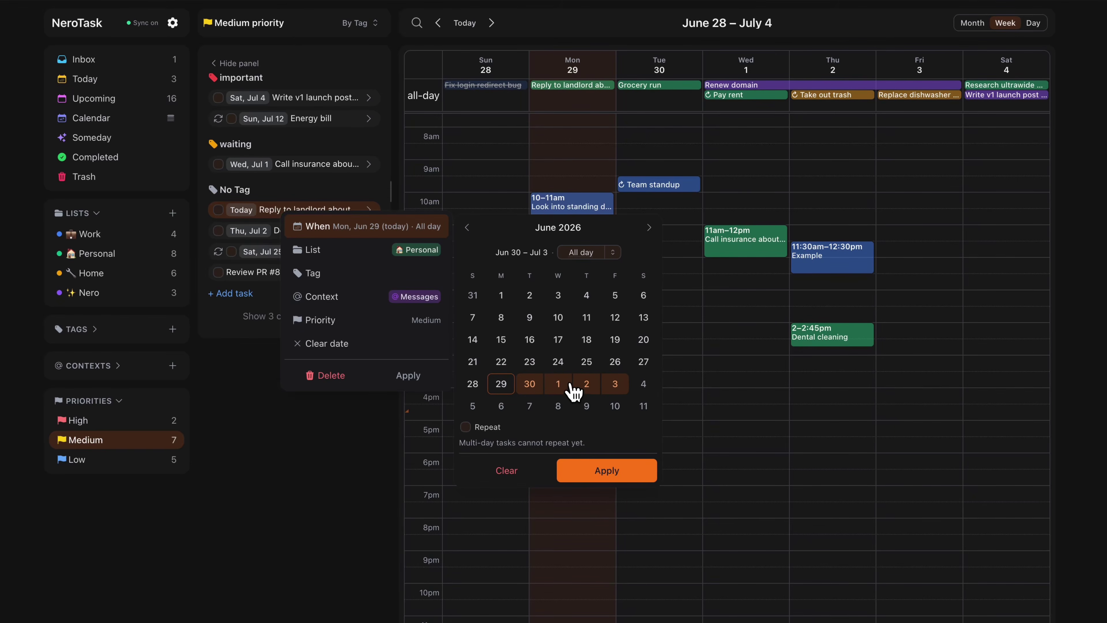
{"action": "left_click", "coordinate": [608, 471]}
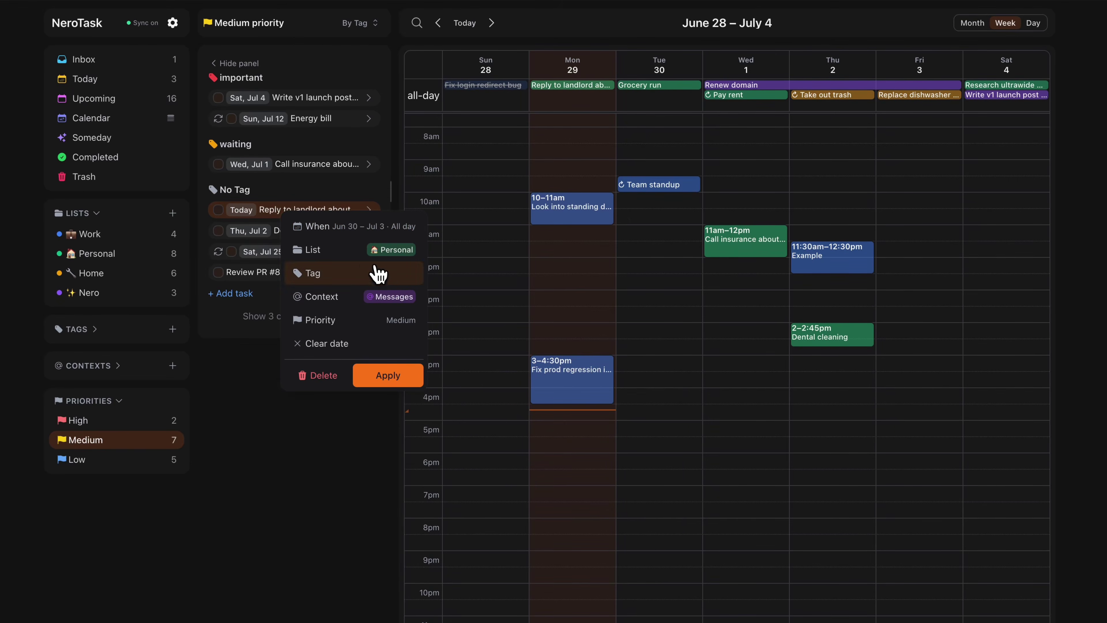
- Assign the important and waiting tags to the "Reply to landlord" task
{"action": "left_click", "coordinate": [341, 255]}
{"action": "left_click", "coordinate": [347, 275]}
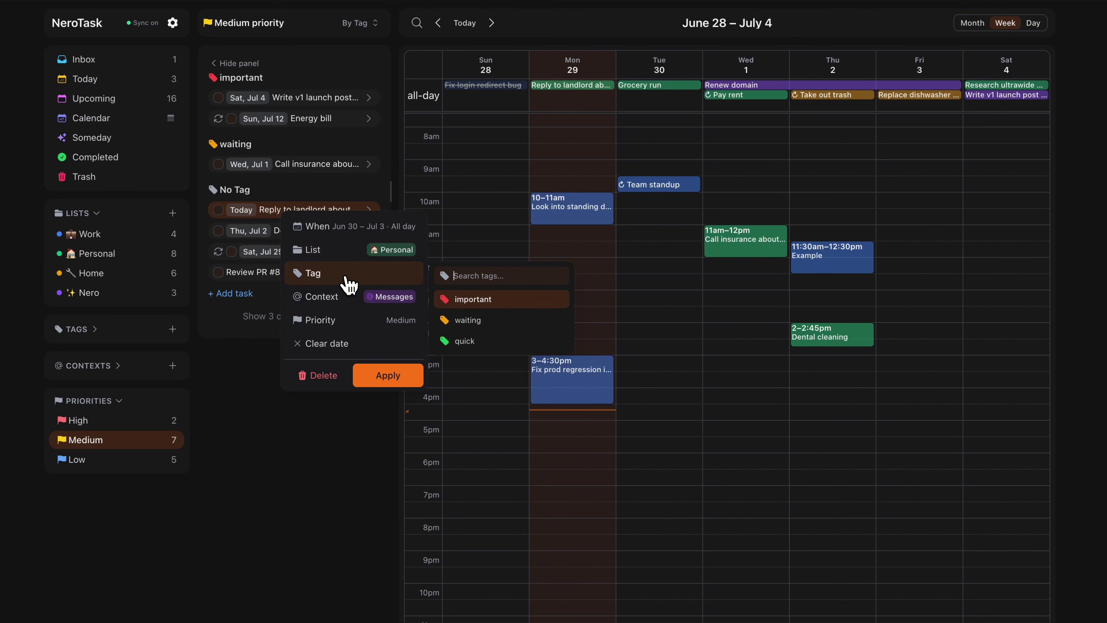
{"action": "left_click", "coordinate": [471, 300]}
{"action": "left_click", "coordinate": [476, 325]}
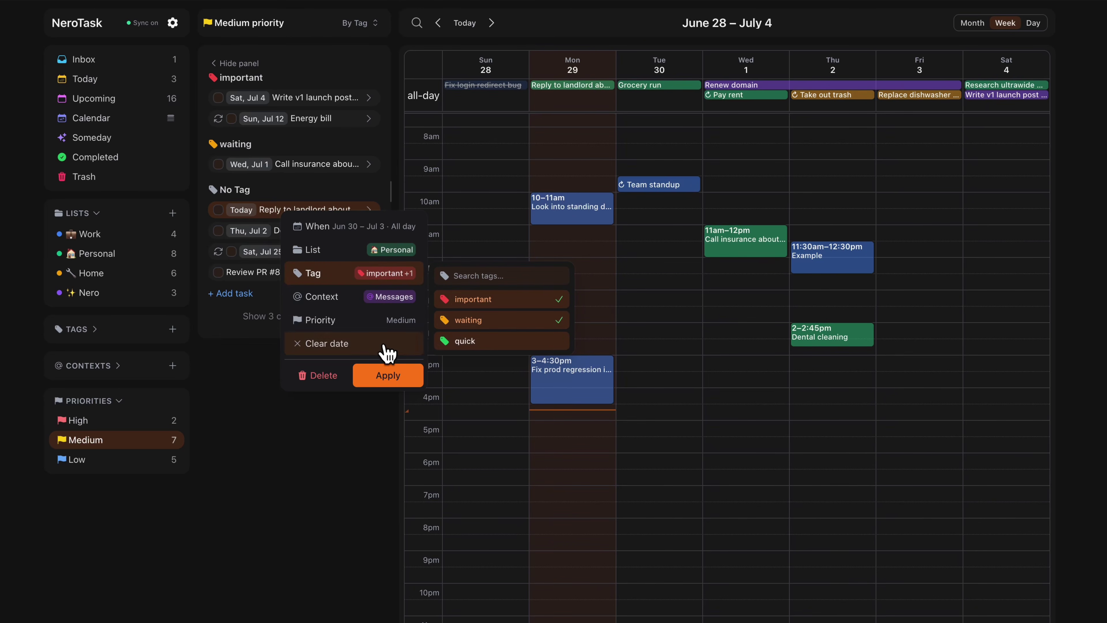
- Remove the Messages context from the "Reply to landlord" task, keep its Medium priority and apply the task changes
{"action": "left_click", "coordinate": [346, 298]}
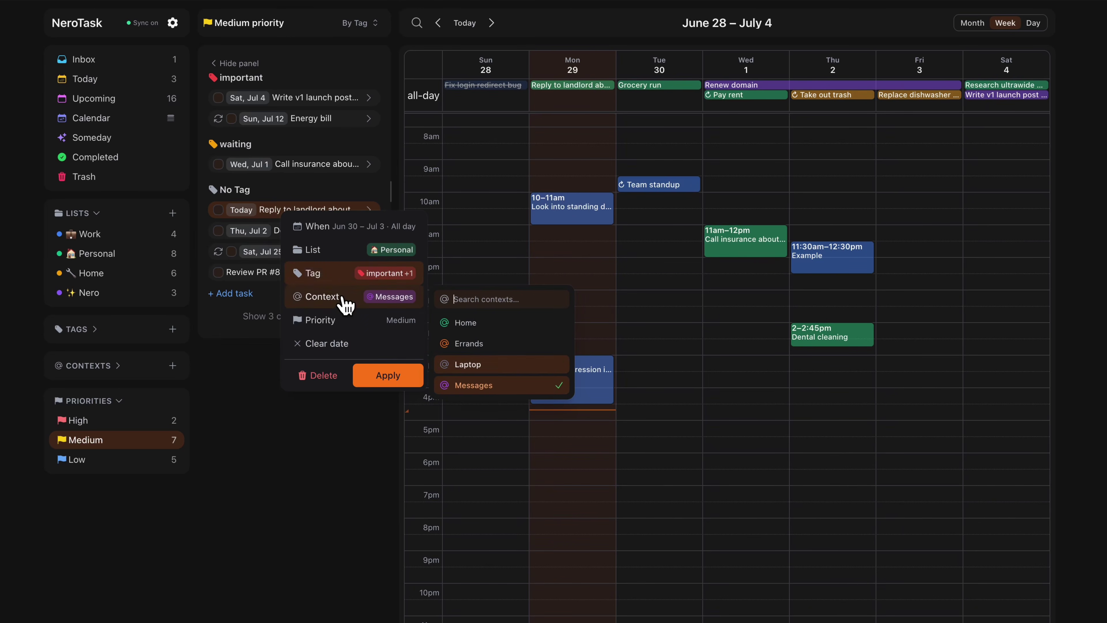
{"action": "left_click", "coordinate": [486, 385]}
{"action": "left_click", "coordinate": [376, 320]}
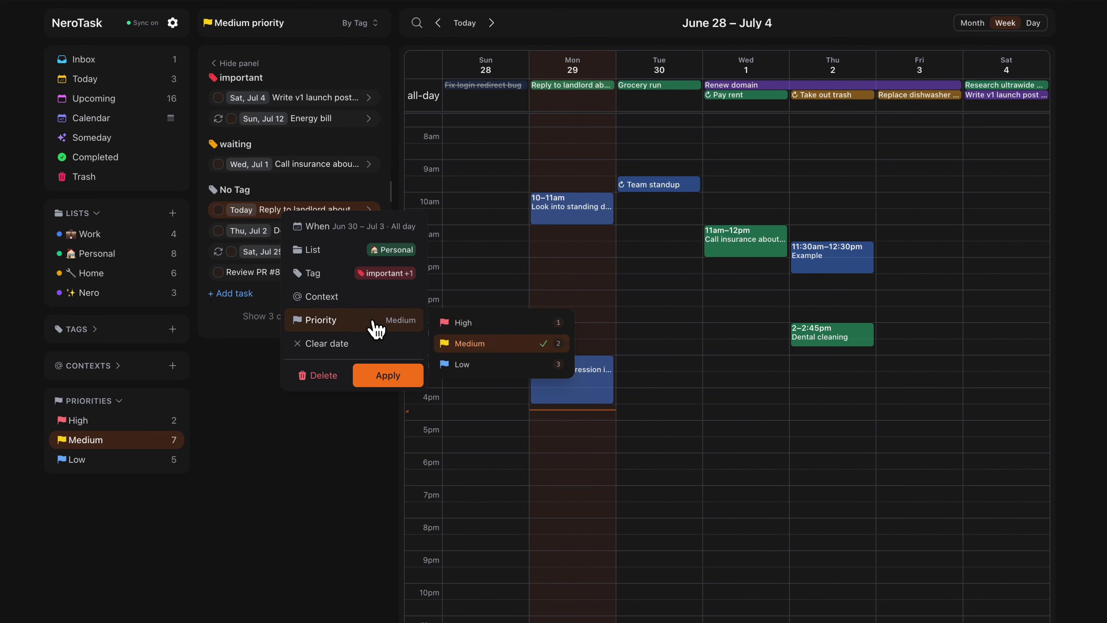
{"action": "left_click", "coordinate": [394, 377]}
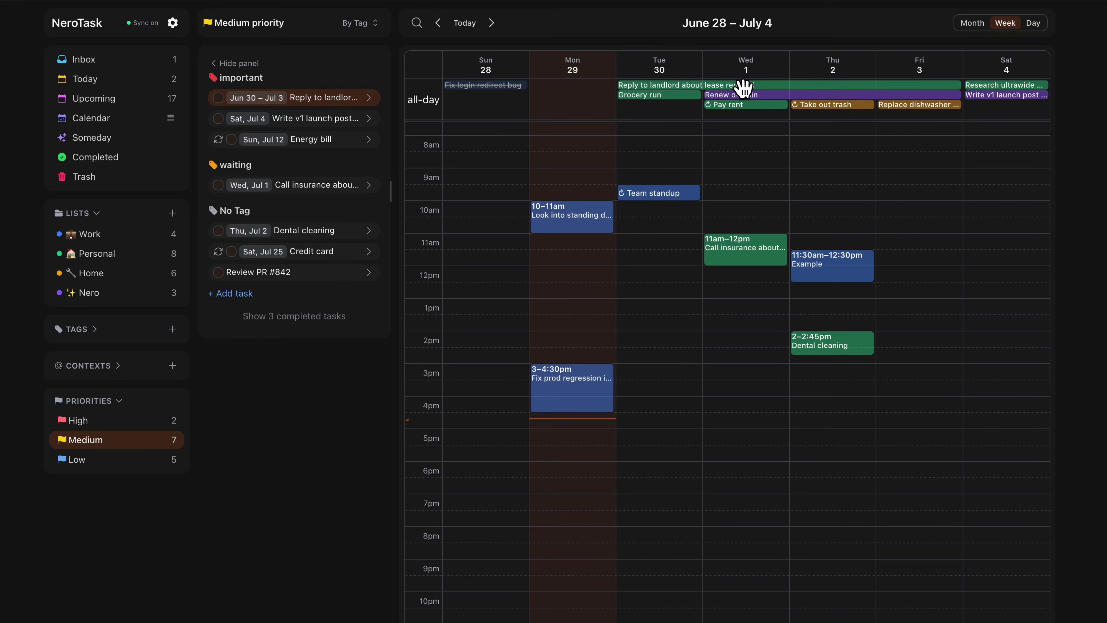
- Widen the task panel beside the calendar, and toggle between the calendar-only view and the split view with tasks
{"action": "left_click_drag", "start_coordinate": [389, 188], "coordinate": [451, 198]}
{"action": "left_click", "coordinate": [161, 118]}
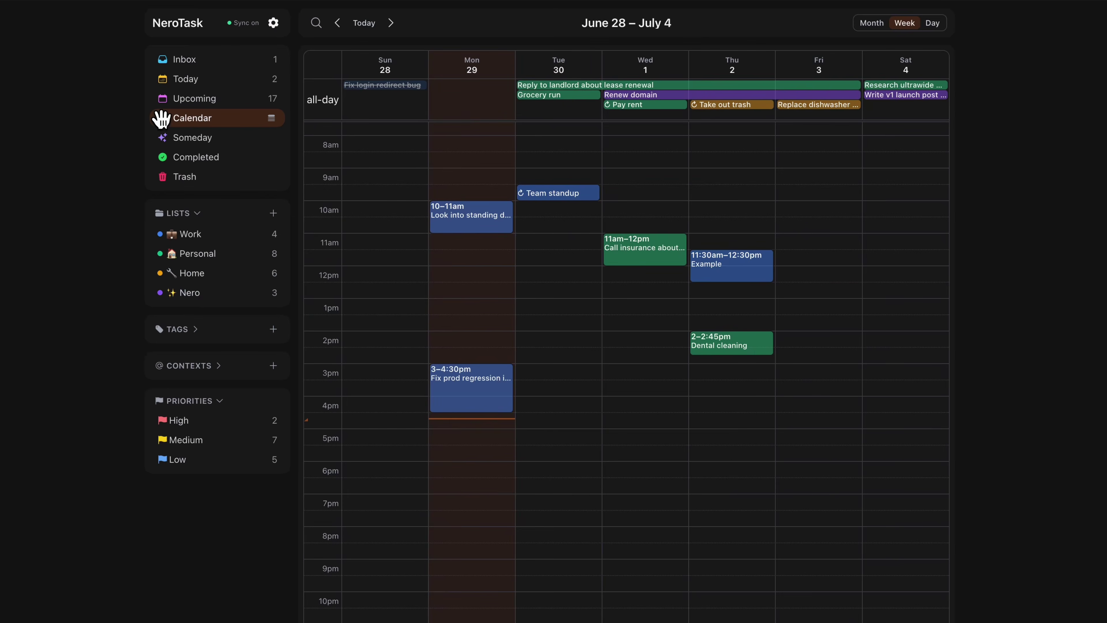
{"action": "left_click", "coordinate": [161, 119]}
{"action": "left_click", "coordinate": [160, 122]}
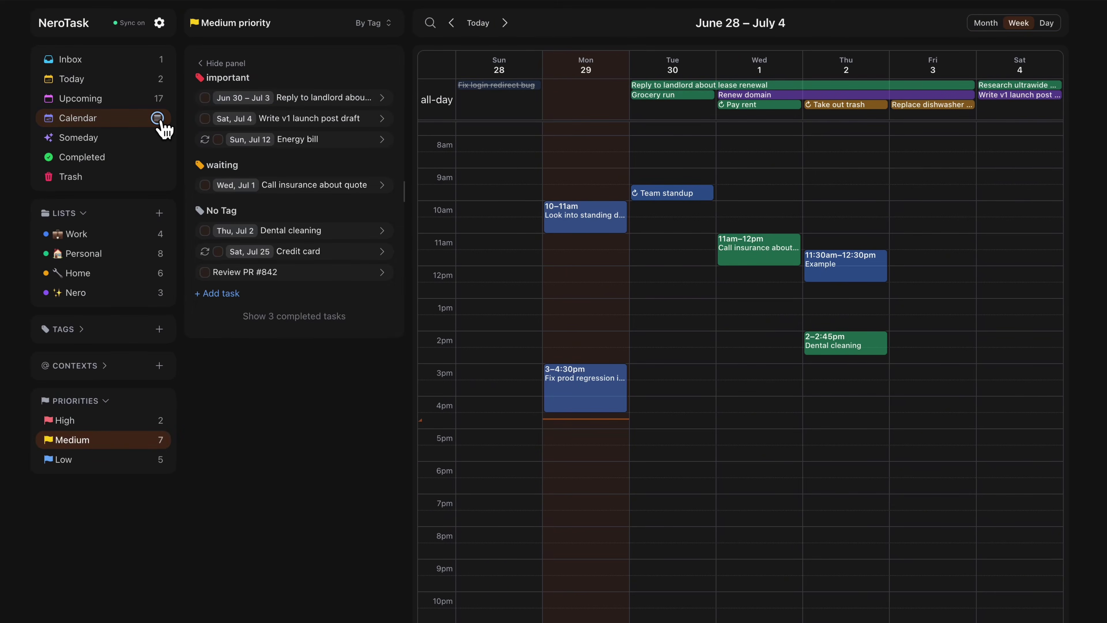
{"action": "left_click", "coordinate": [160, 122]}
{"action": "left_click", "coordinate": [160, 120]}
{"action": "left_click", "coordinate": [158, 118]}
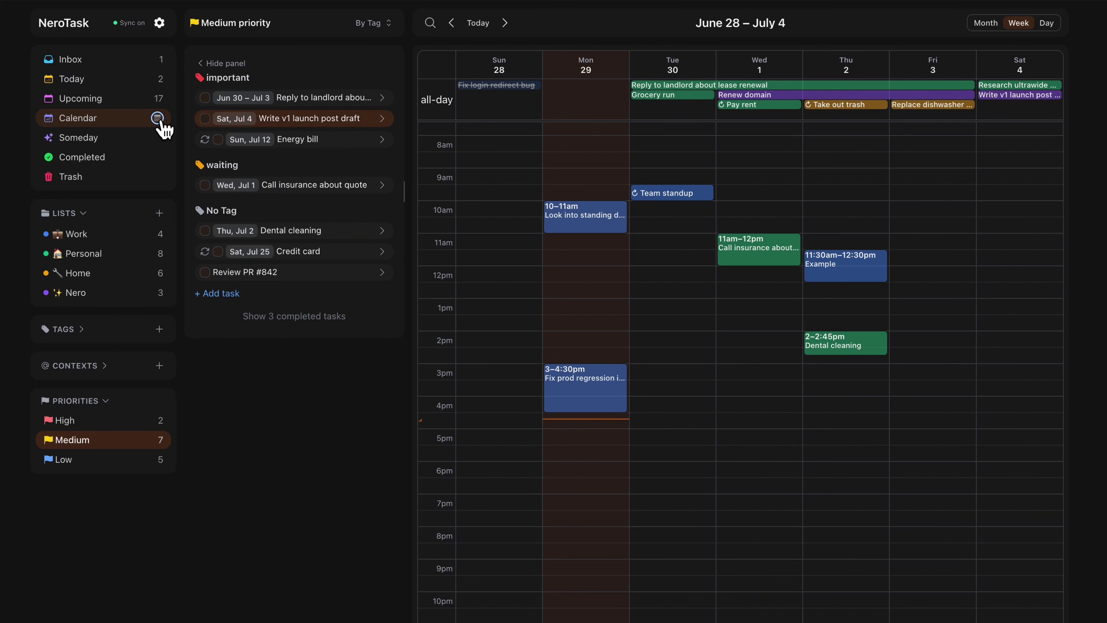
- Show the Personal list and select the Dental cleaning and Research ultrawide monitors tasks together
{"action": "left_click", "coordinate": [96, 252]}
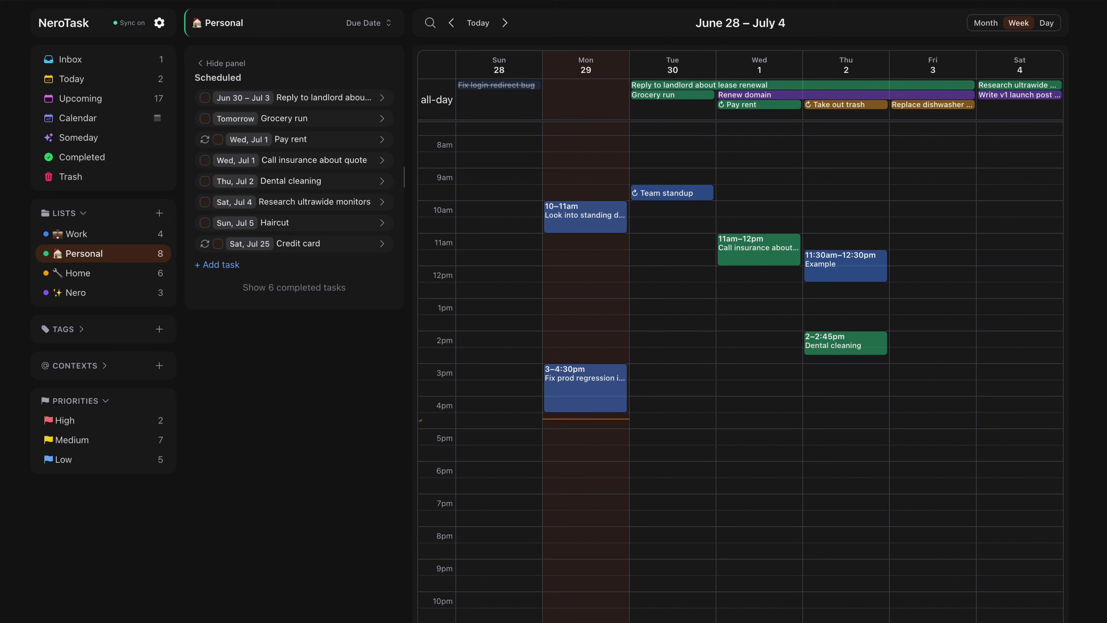
{"action": "key", "text": "Up"}
{"action": "key", "text": "Down"}
{"action": "key", "text": "Down"}
{"action": "key", "text": "Up"}
{"action": "key", "text": "Tab"}
{"action": "key", "text": "Down"}
{"action": "key", "text": "Down"}
{"action": "key", "text": "Down"}
{"action": "key", "text": "shift+Down"}
{"action": "key", "text": "shift+Down"}
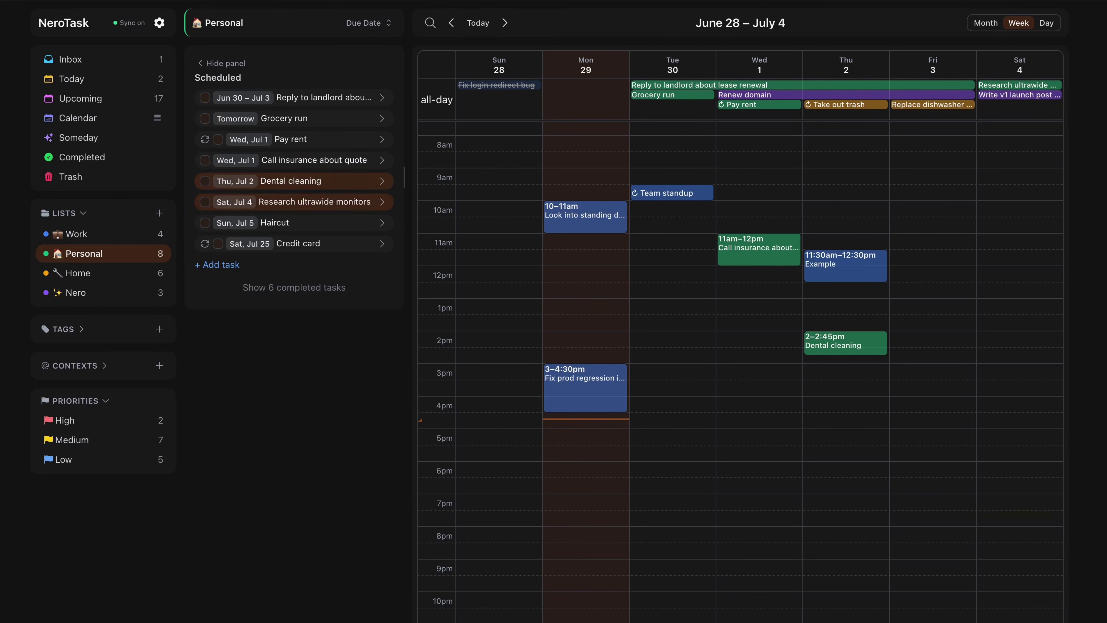
- Narrow the selection to the Dental cleaning task, expand its details to view the note, and collapse them
{"action": "key", "text": "shift+Up"}
{"action": "key", "text": "shift+Up"}
{"action": "key", "text": "shift+Up"}
{"action": "key", "text": "Down"}
{"action": "key", "text": "Up"}
{"action": "key", "text": "Down"}
{"action": "key", "text": "Return"}
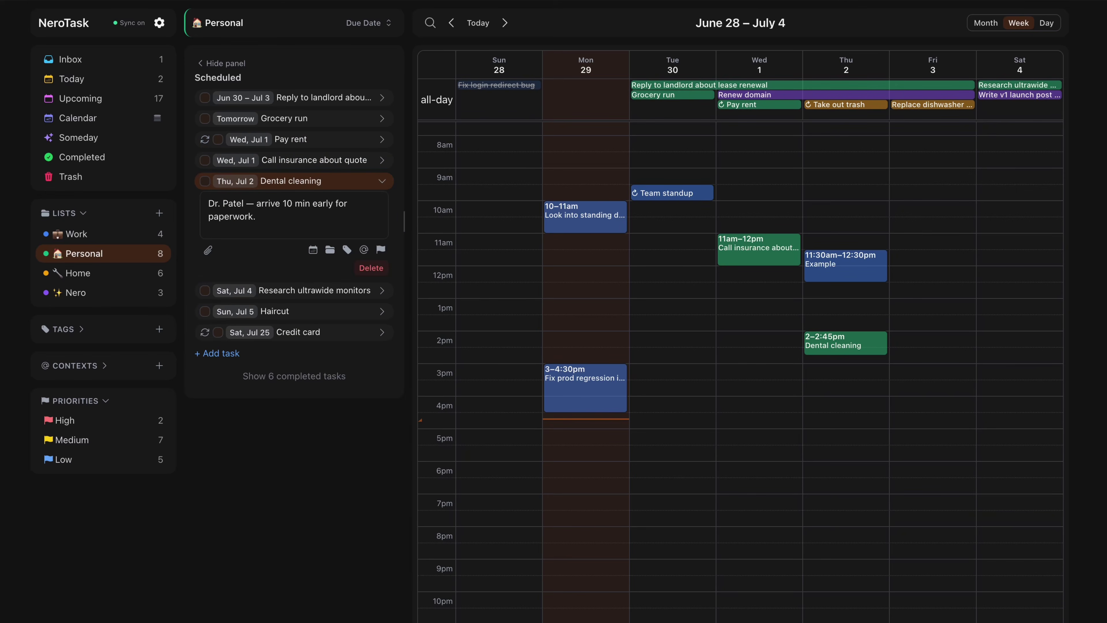
{"action": "key", "text": "Escape"}
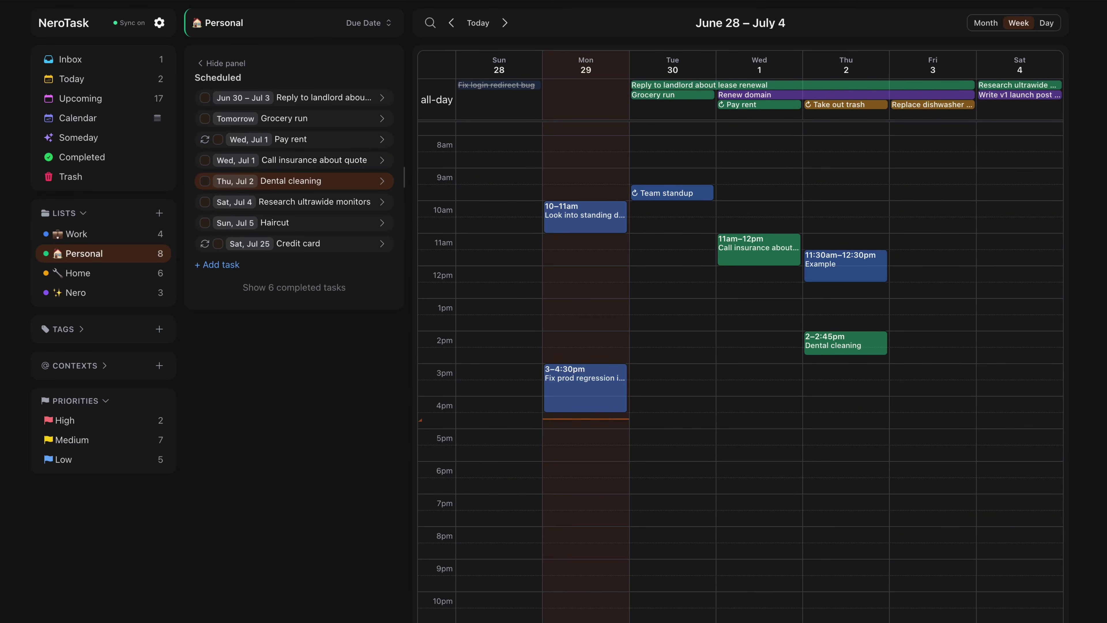
- Add "This is example text." to the end of the "Call insurance about quote" task's note and collapse the task
{"action": "key", "text": "Up"}
{"action": "key", "text": "Return"}
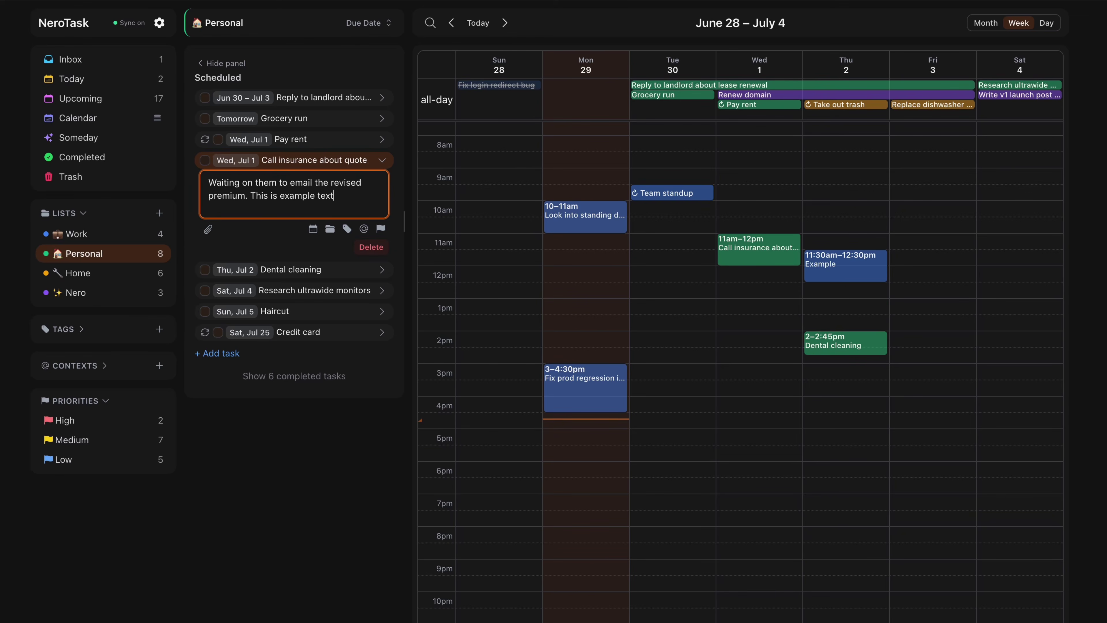
{"action": "key", "text": "Escape"}
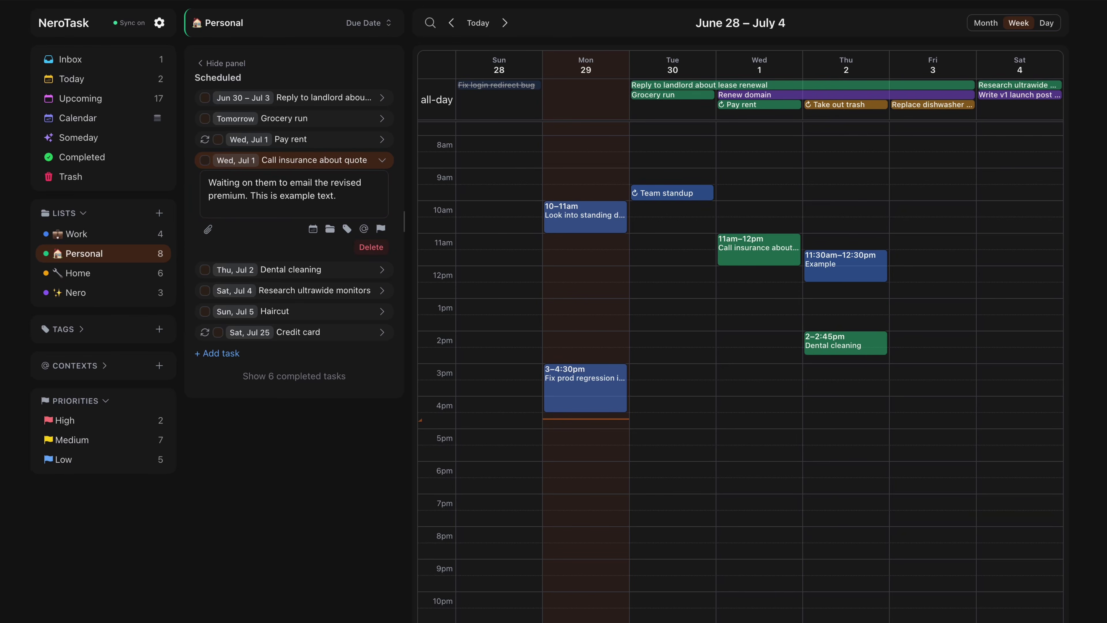
{"action": "key", "text": "Escape"}
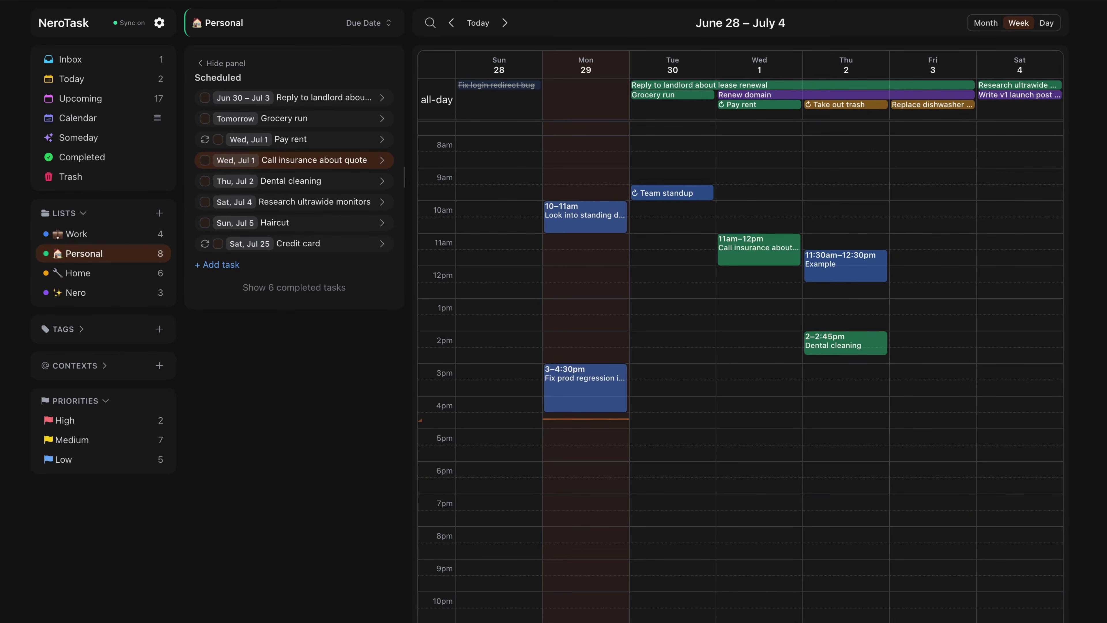
- Reschedule the "Call insurance about quote" task using the date phrase "in 5 days"
{"action": "key", "text": "d"}
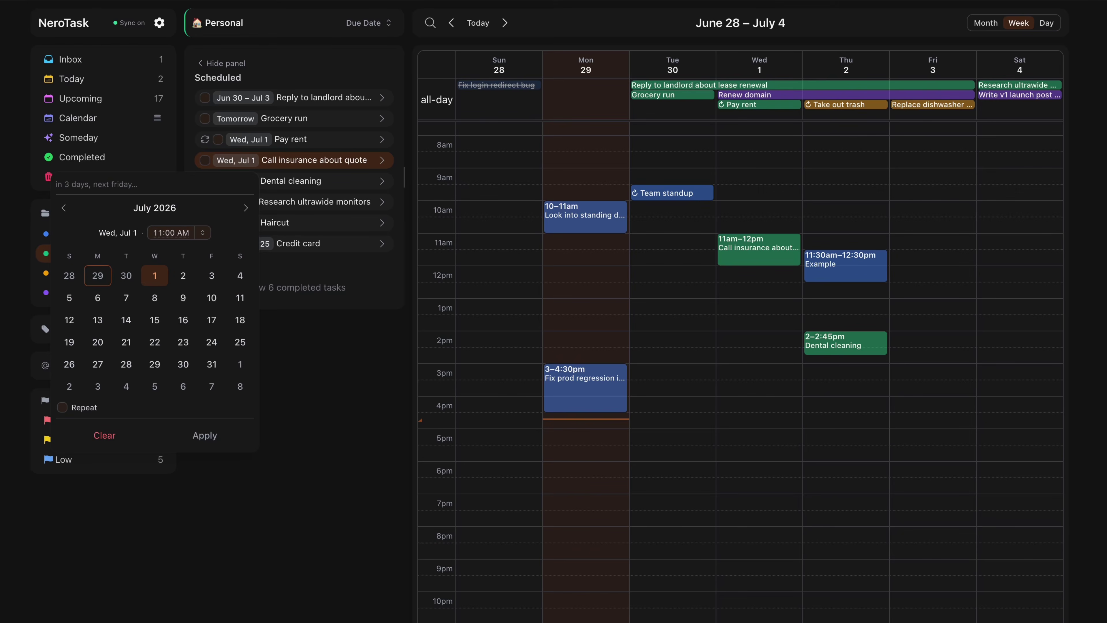
{"action": "type", "text": "in 5 day"}
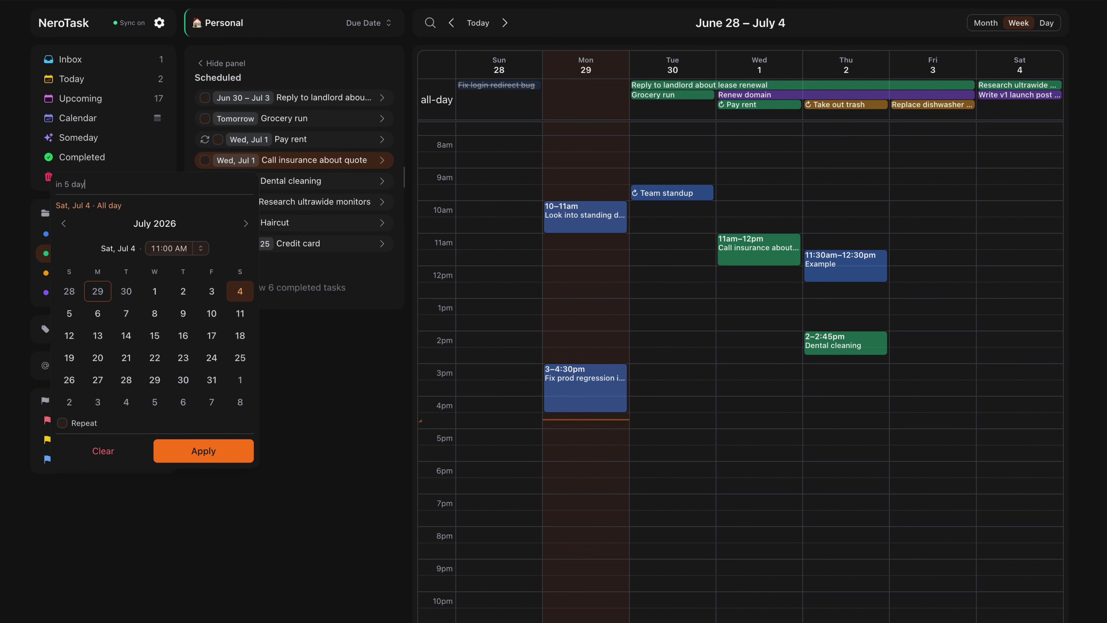
{"action": "type", "text": "s"}
{"action": "key", "text": "Return"}
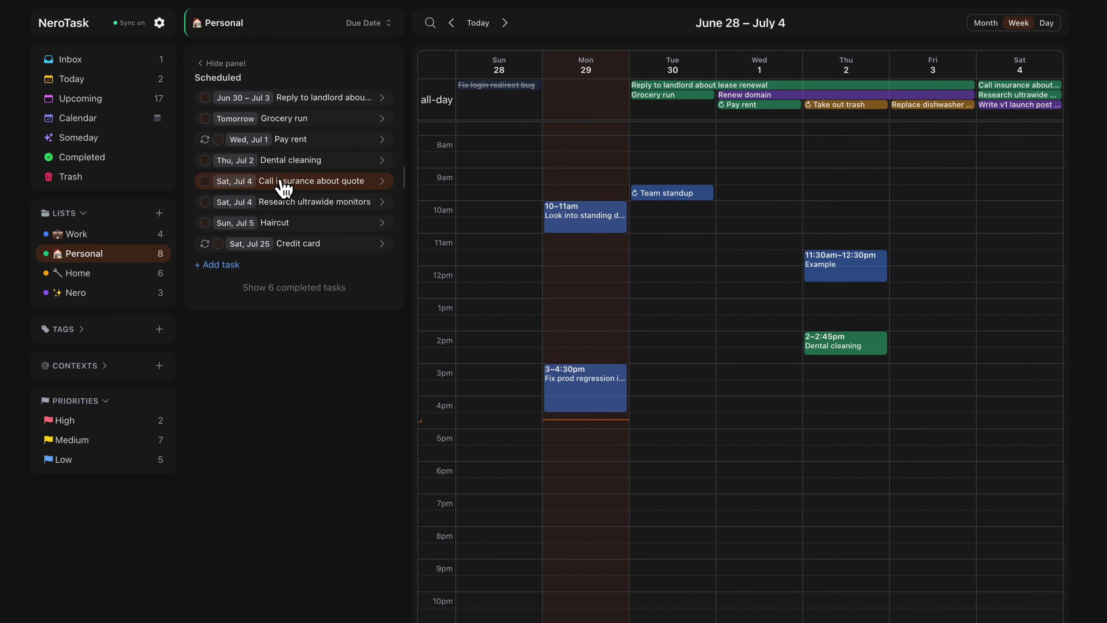
- Schedule the "Call insurance about quote" task with the date phrase "in 5 days at 5pm"
{"action": "key", "text": "d"}
{"action": "type", "text": "in "}
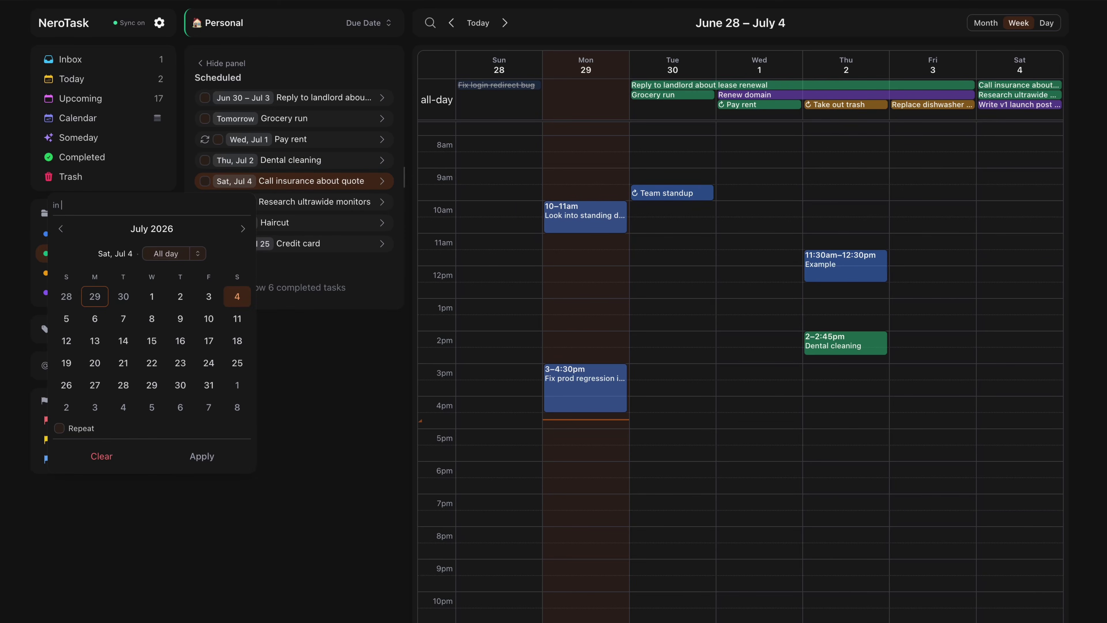
{"action": "type", "text": "5 days at 5pm"}
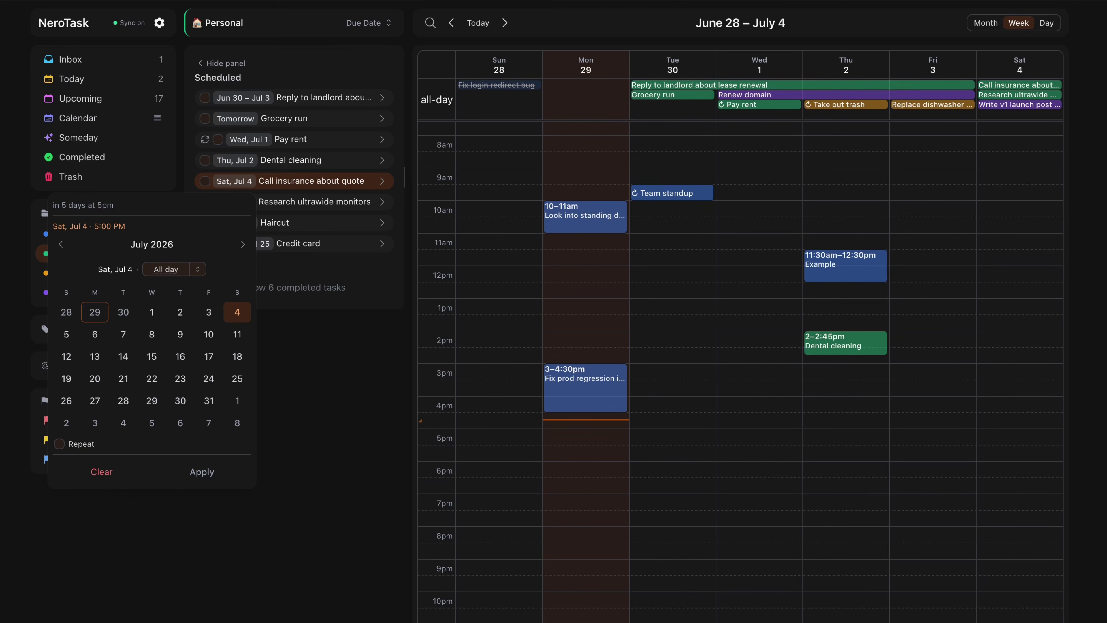
{"action": "key", "text": "Return"}
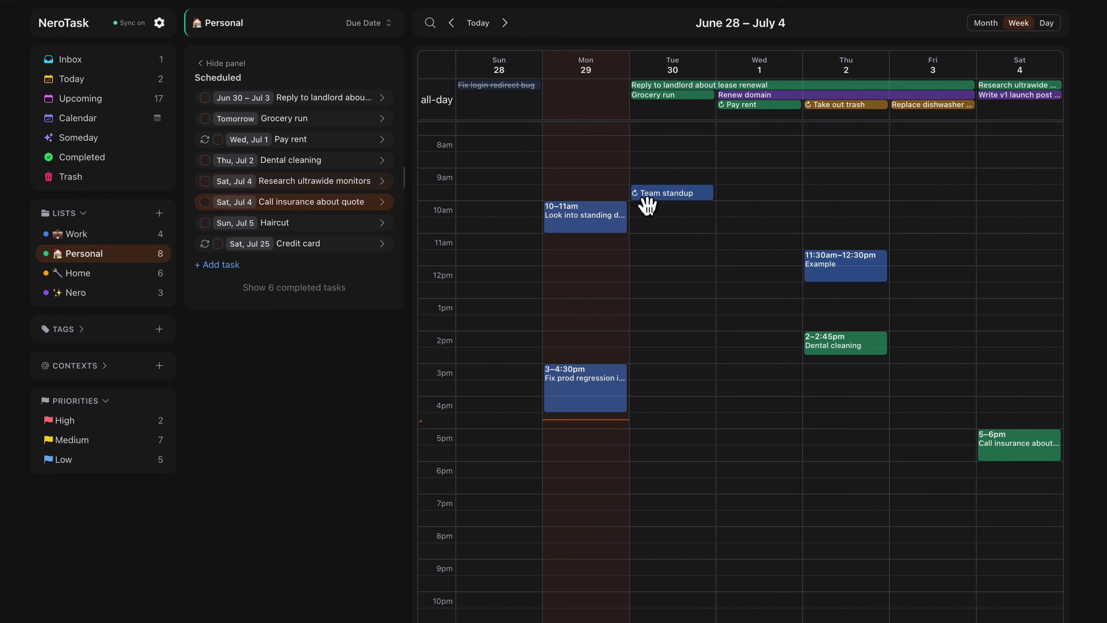
- Switch the calendar to the month view and move the Dental cleaning task to June 27, then to Saturday, July 4
{"action": "left_click", "coordinate": [985, 24]}
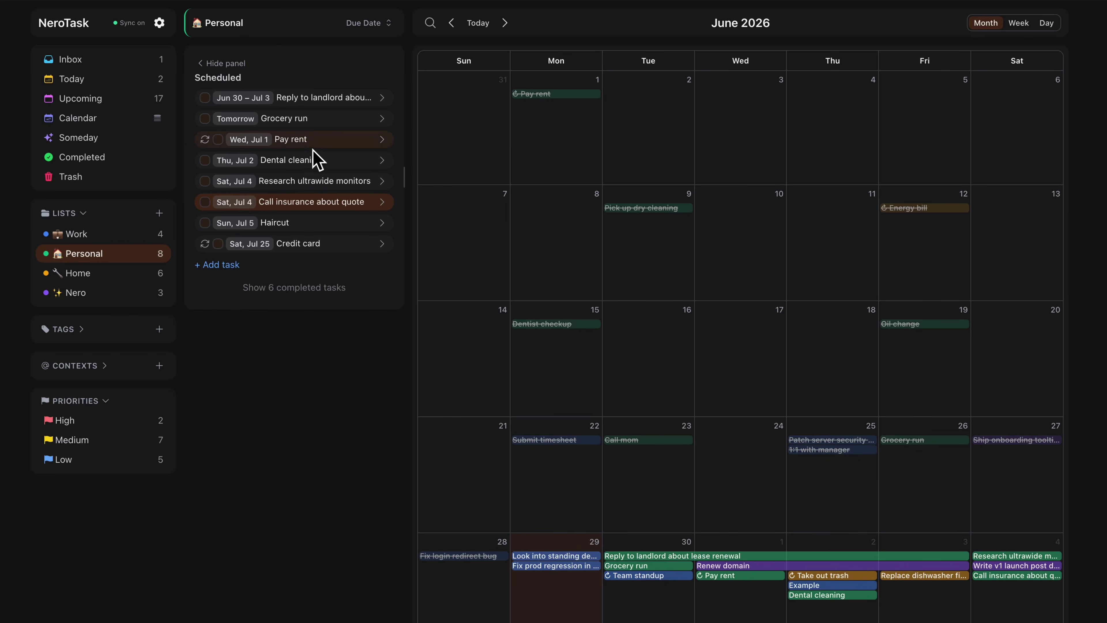
{"action": "left_click_drag", "start_coordinate": [303, 164], "coordinate": [1035, 489]}
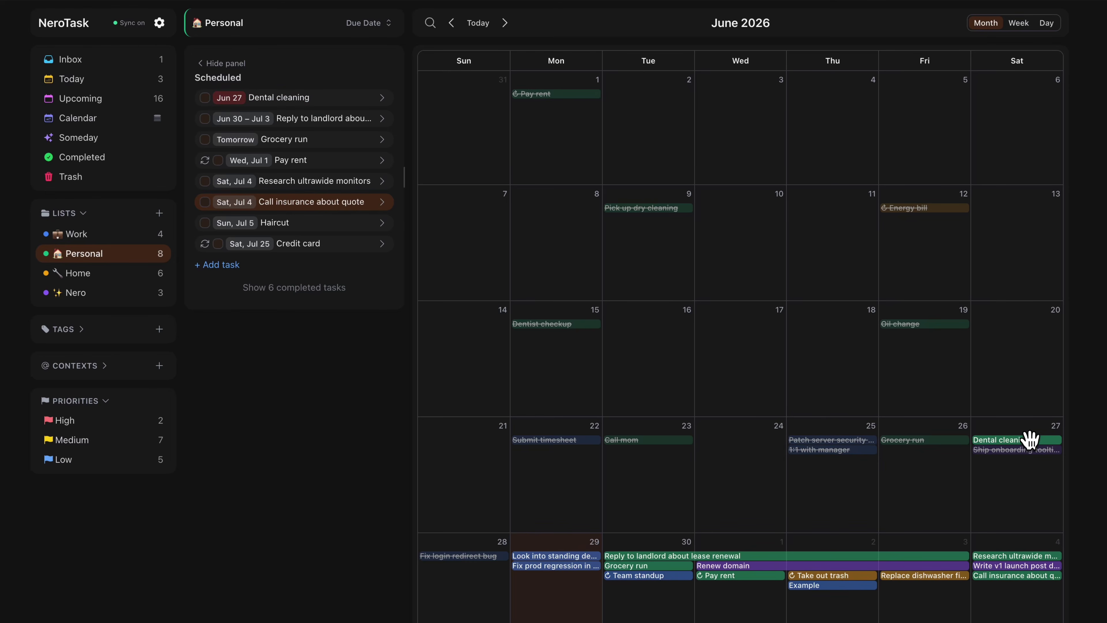
{"action": "left_click_drag", "start_coordinate": [1028, 438], "coordinate": [1001, 611]}
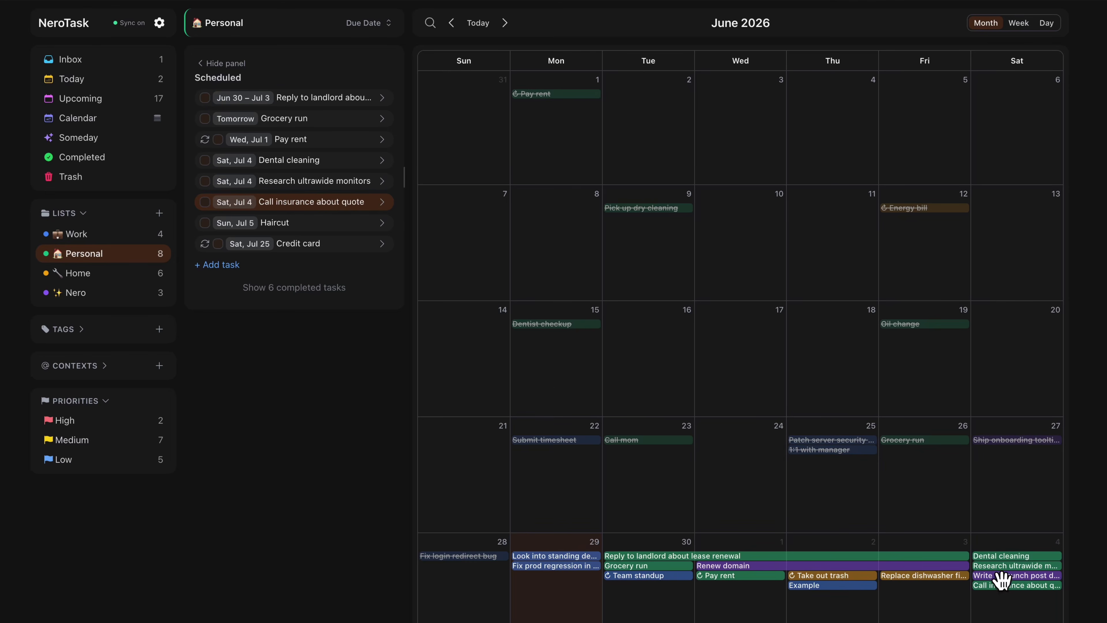
- Show the upcoming tasks and move Example and only this occurrence of the weekly Take out trash task to Friday, July 3
{"action": "left_click", "coordinate": [79, 97]}
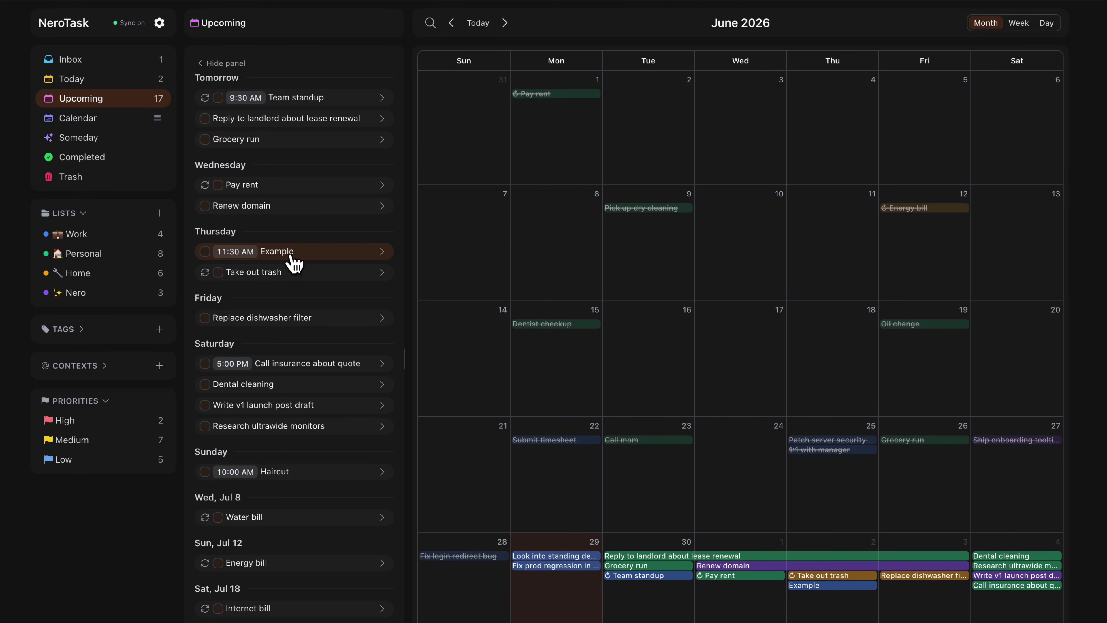
{"action": "left_click_drag", "start_coordinate": [270, 259], "coordinate": [946, 607]}
{"action": "left_click_drag", "start_coordinate": [299, 260], "coordinate": [954, 620]}
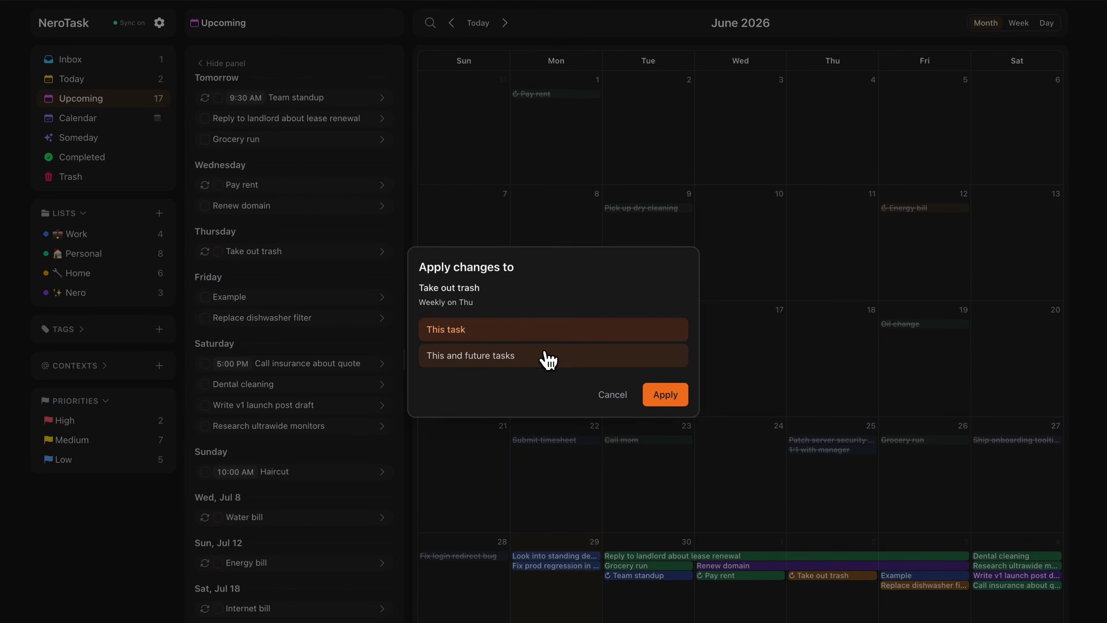
{"action": "left_click", "coordinate": [671, 397]}
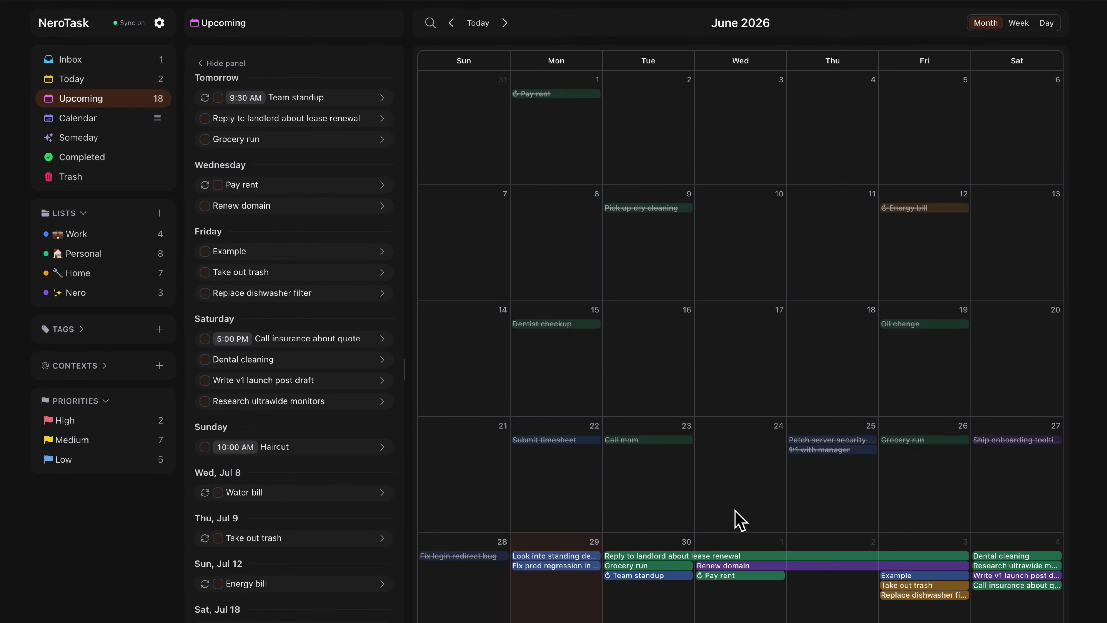